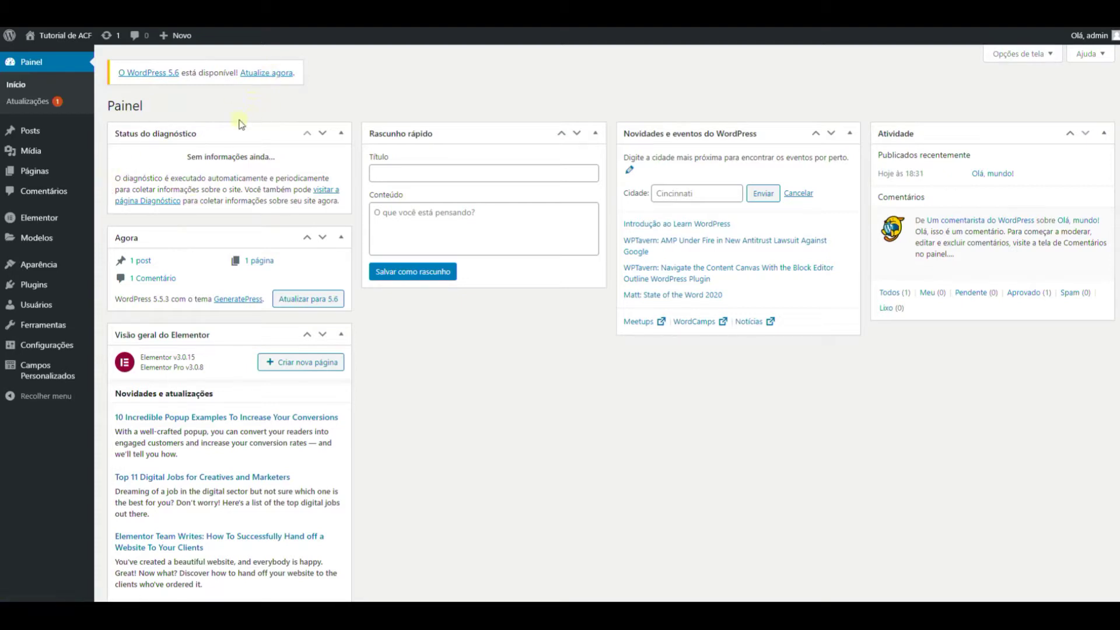
# Open the theme details of the active GeneratePress theme
pyautogui.moveTo(40, 380)
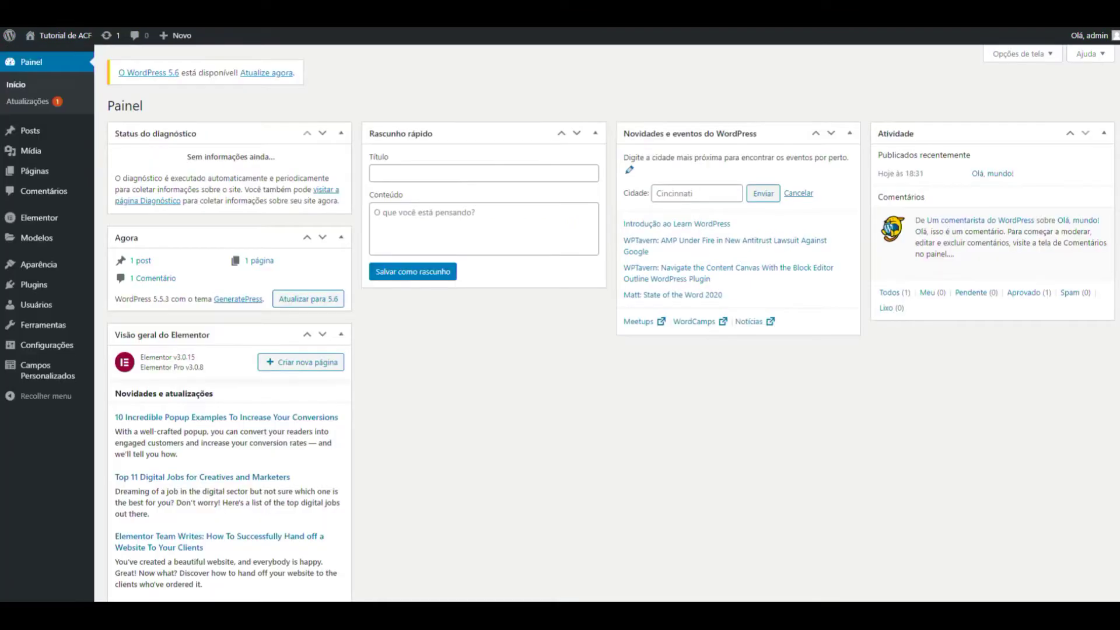
pyautogui.moveTo(64, 266)
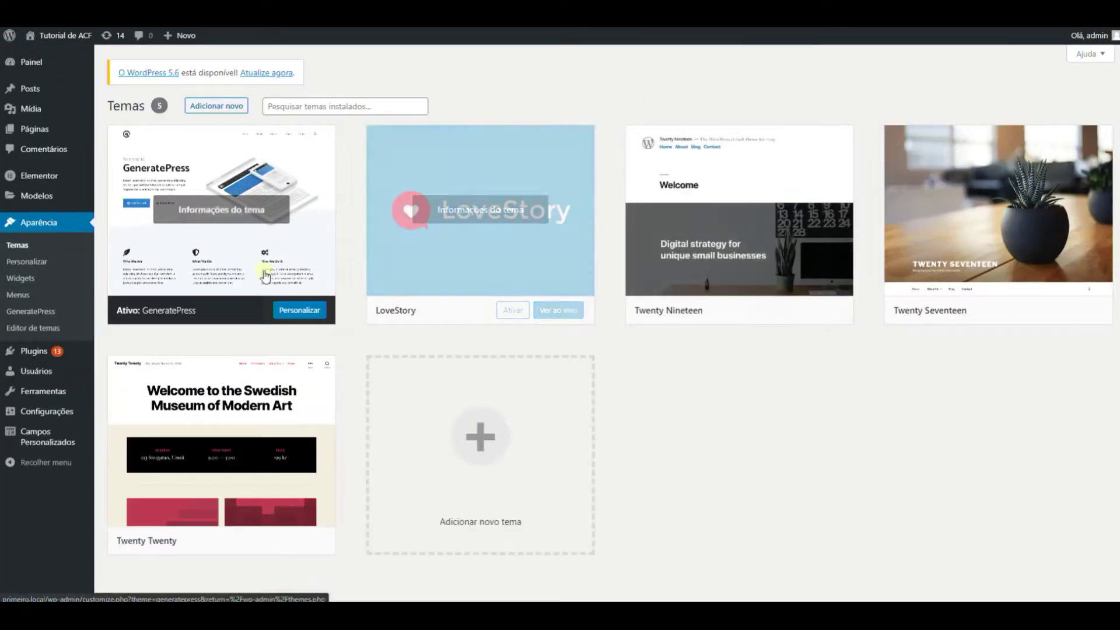
pyautogui.click(193, 213)
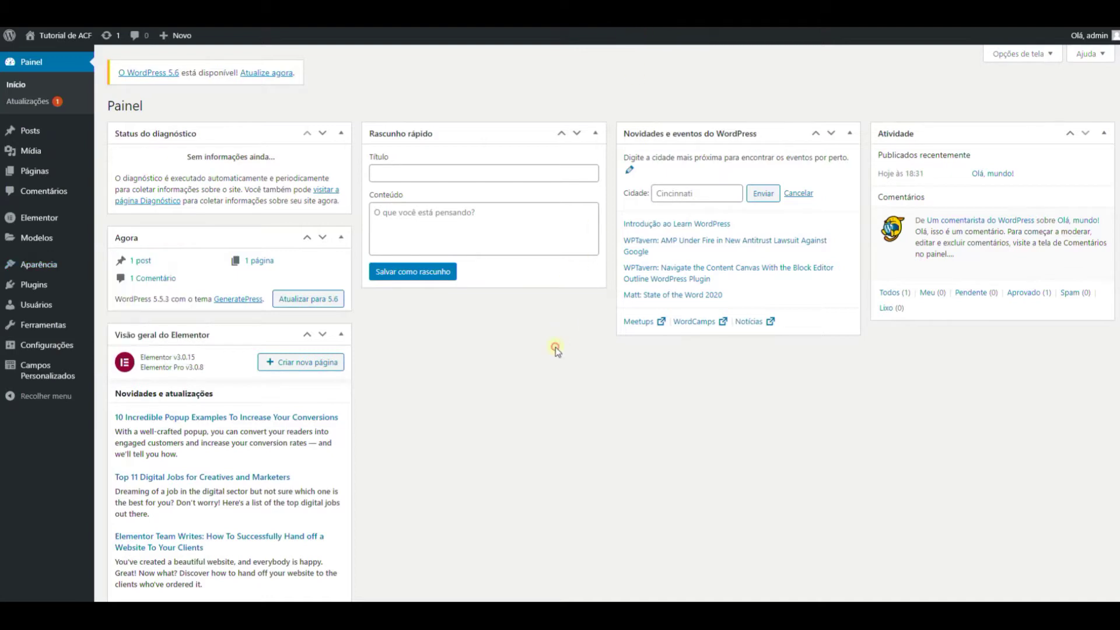
# Create a new custom field group titled "Campo de Post"
pyautogui.click(135, 366)
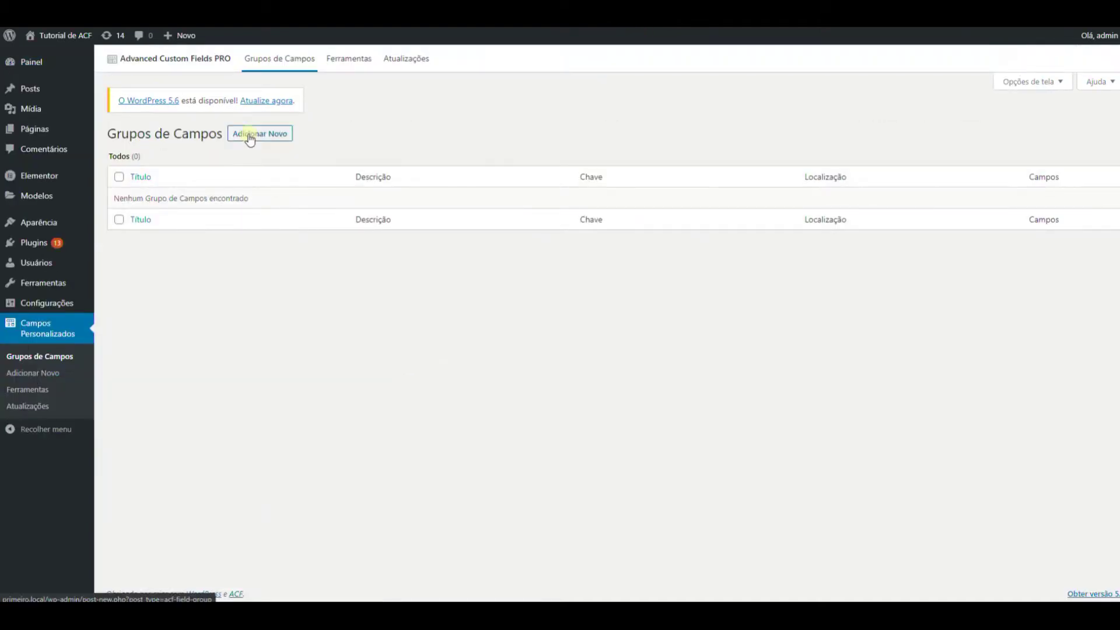
pyautogui.click(255, 136)
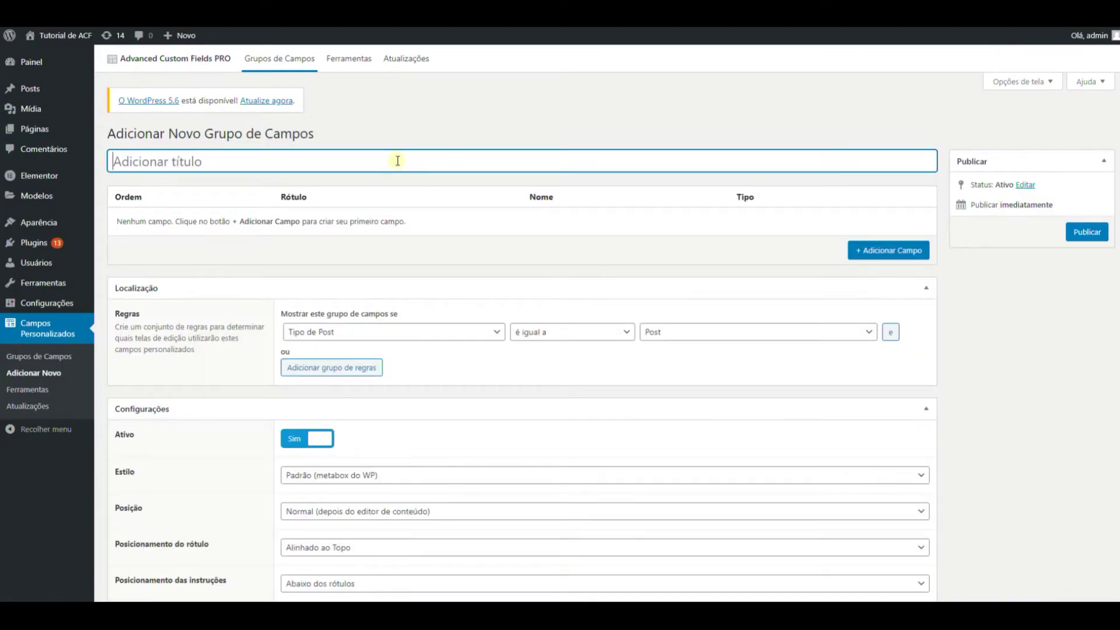
pyautogui.write('Campo de Post')
# Add a first field labelled "Nome do meu campo" to the group and look through the available field types
pyautogui.click(915, 251)
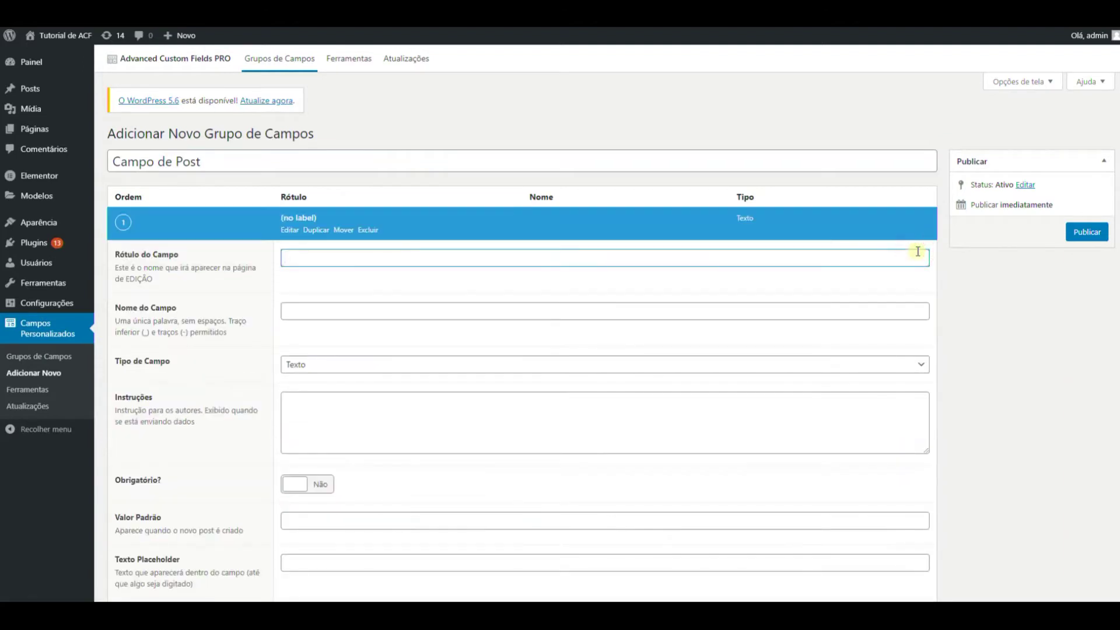
pyautogui.scroll(-1, 821, 275)
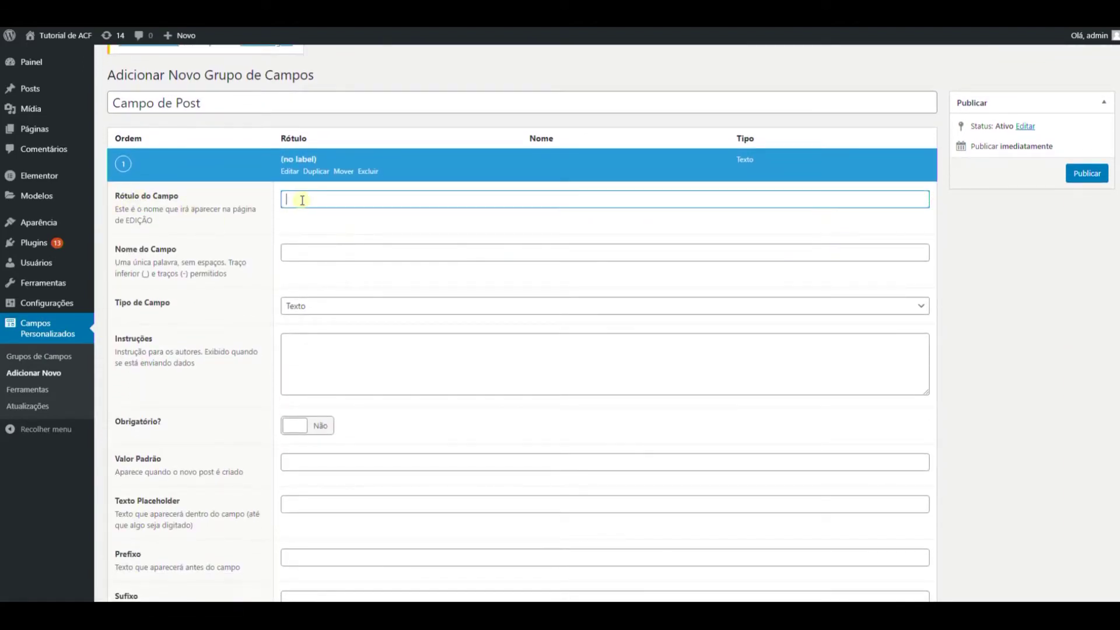
pyautogui.write('Nome do meu campo')
pyautogui.click(314, 252)
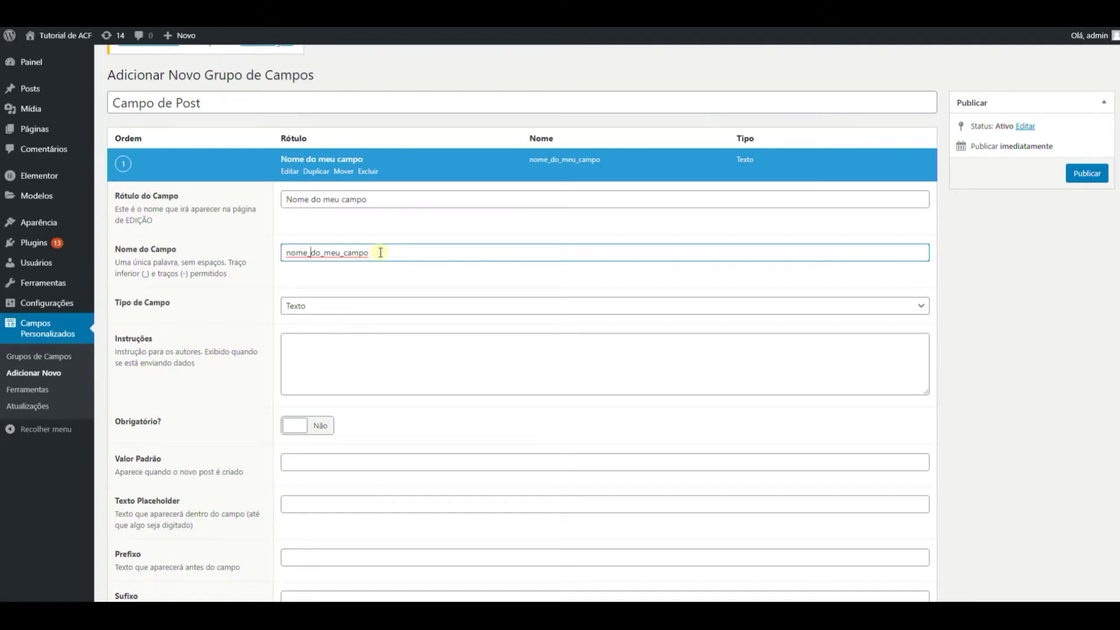
pyautogui.moveTo(376, 251); pyautogui.dragTo(275, 256)
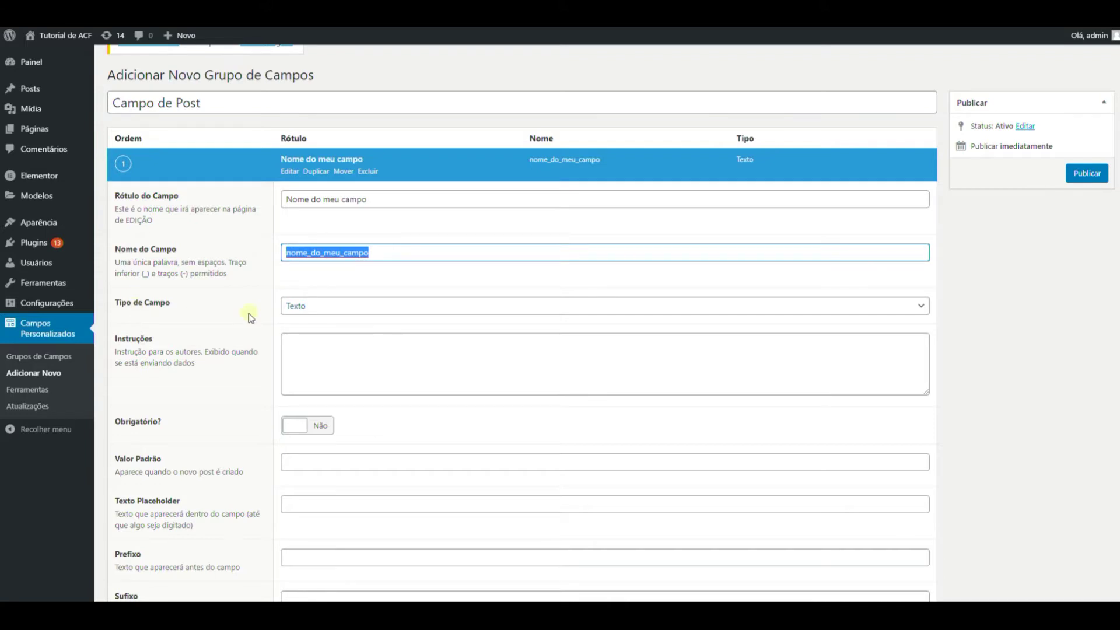
pyautogui.click(361, 308)
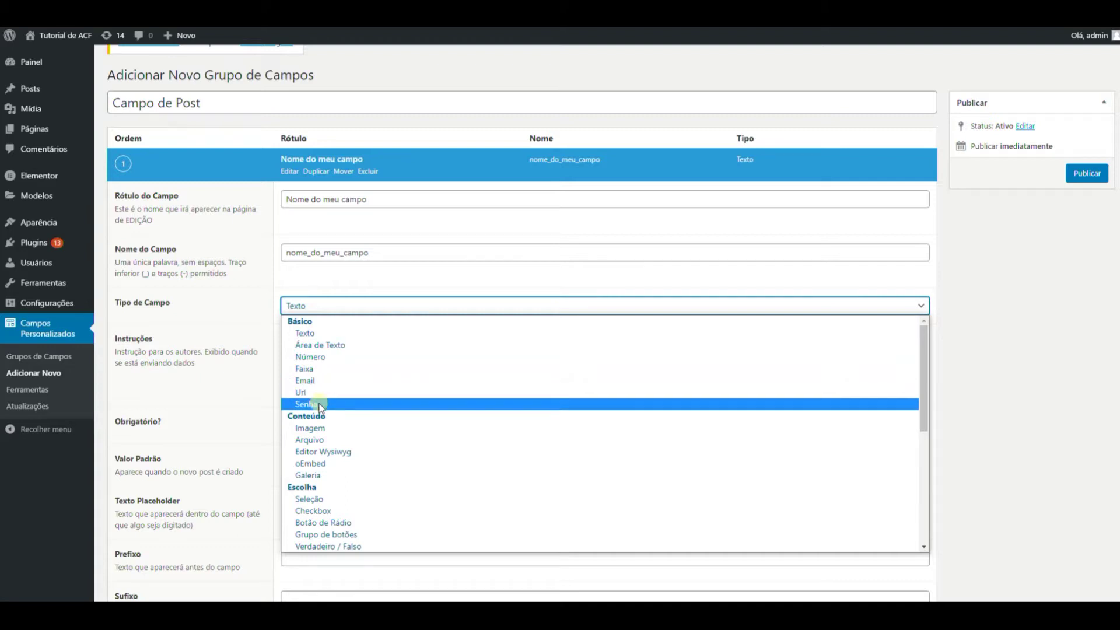
pyautogui.click(290, 253)
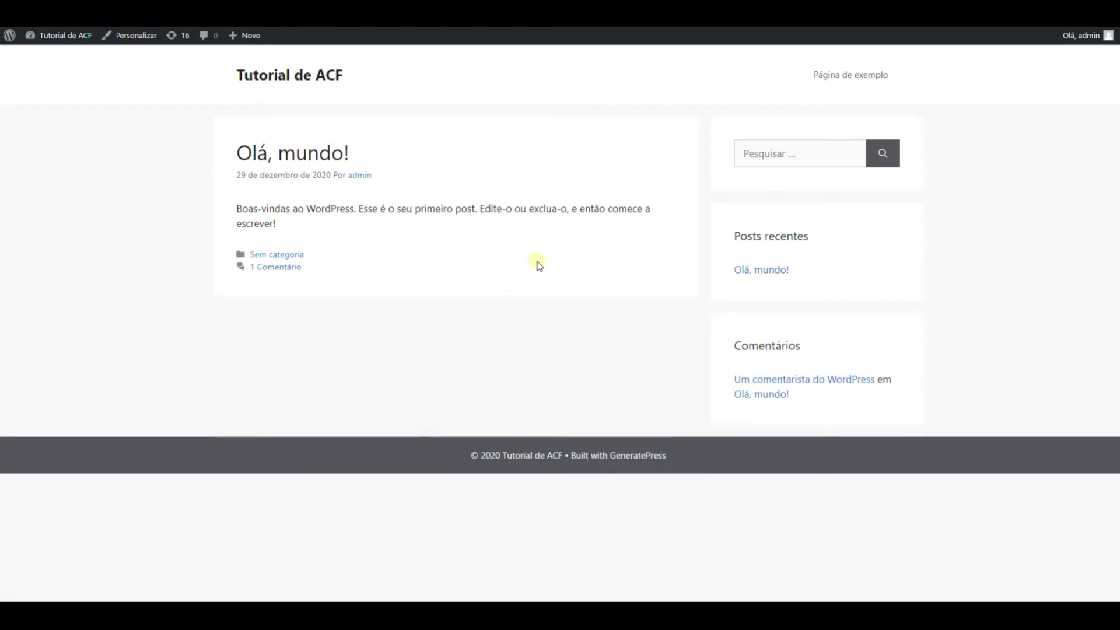
# Open the "Olá, mundo!" post on the site and examine its title, date, author, content and category
pyautogui.click(302, 153)
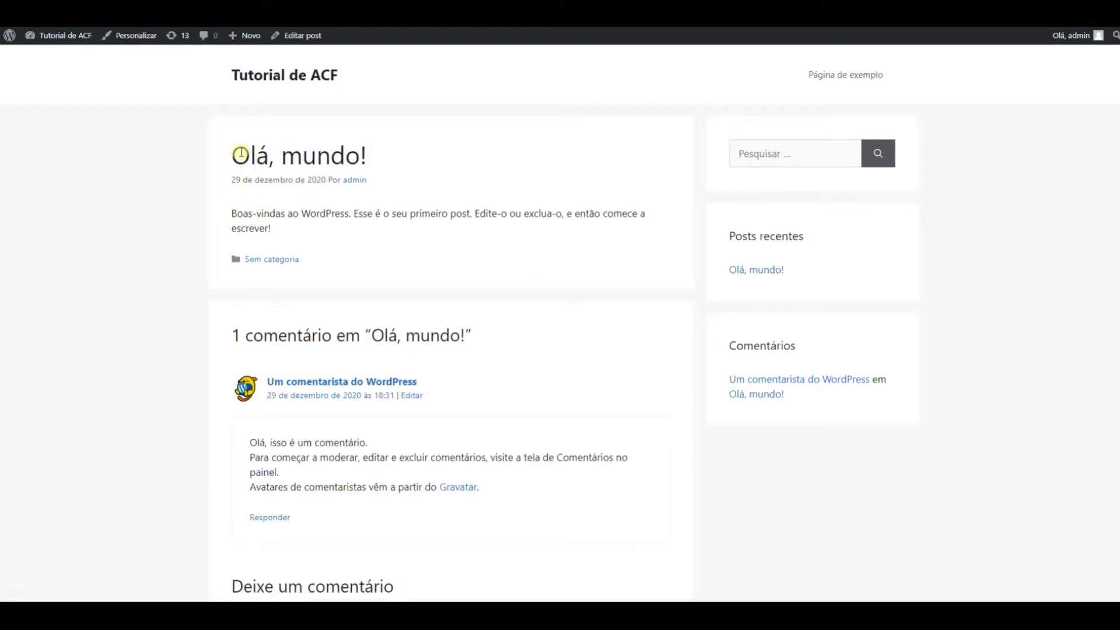
pyautogui.moveTo(232, 155); pyautogui.dragTo(395, 155)
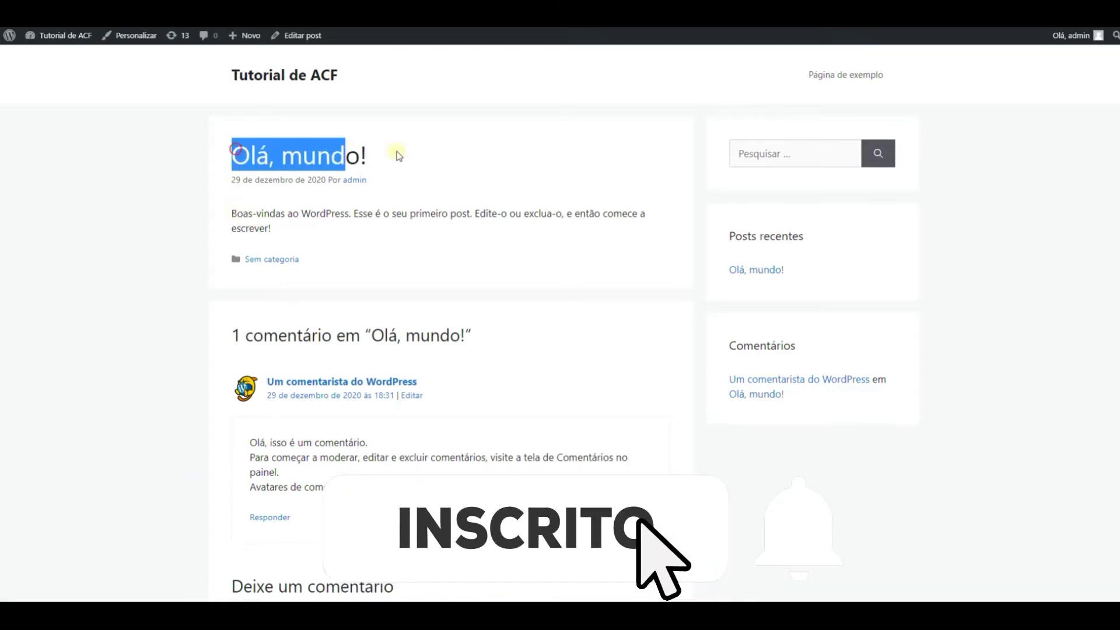
pyautogui.moveTo(232, 180); pyautogui.dragTo(328, 180)
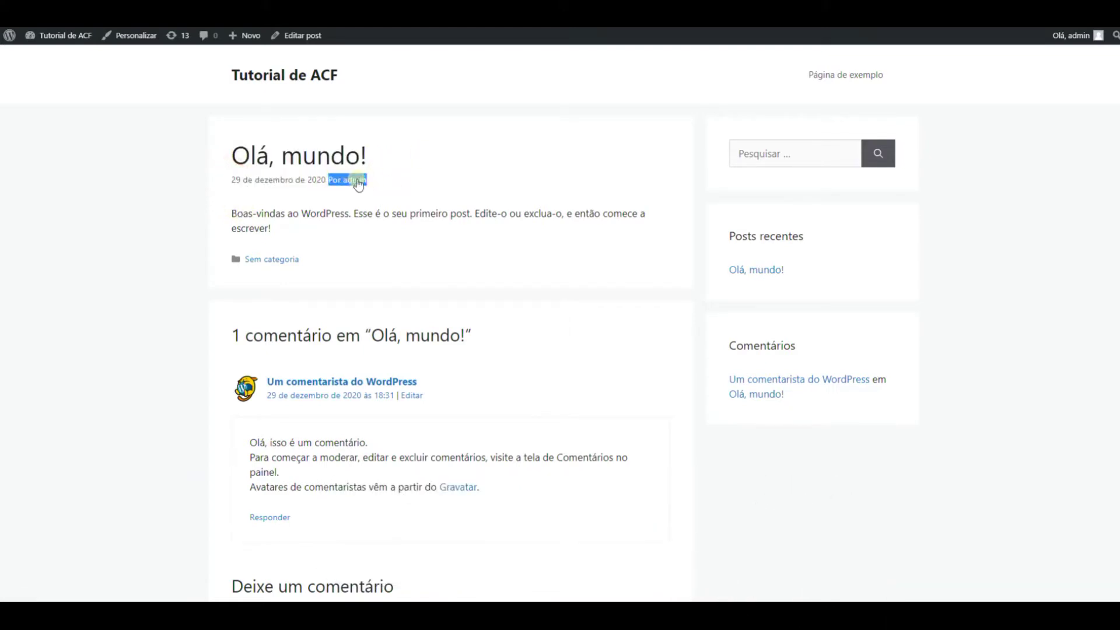
pyautogui.moveTo(233, 213); pyautogui.dragTo(270, 229)
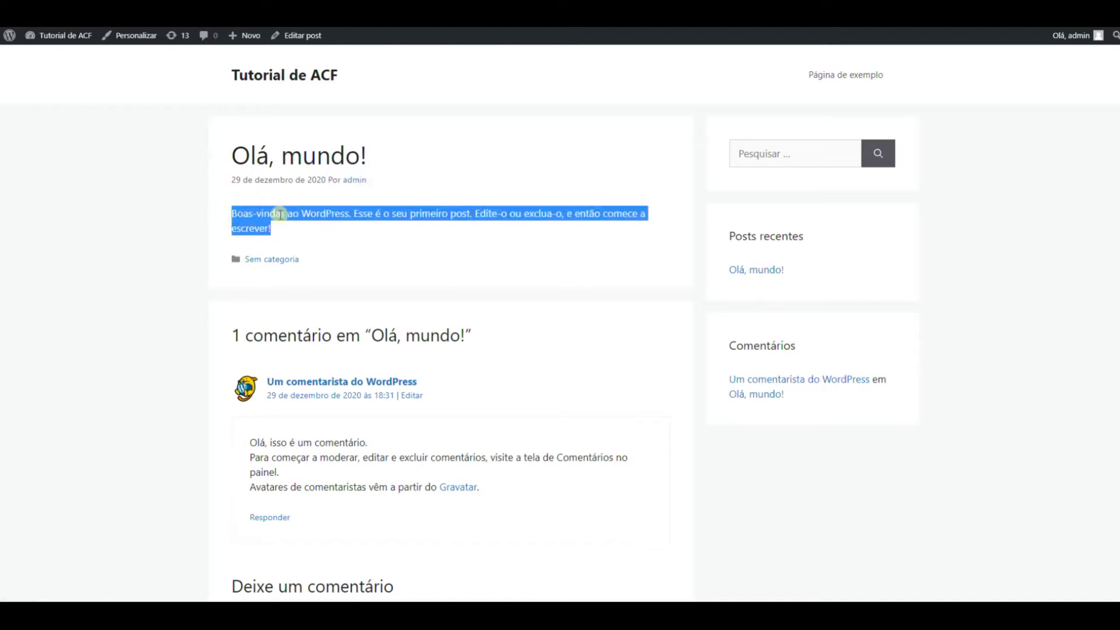
pyautogui.click(309, 262)
pyautogui.moveTo(309, 261); pyautogui.dragTo(233, 258)
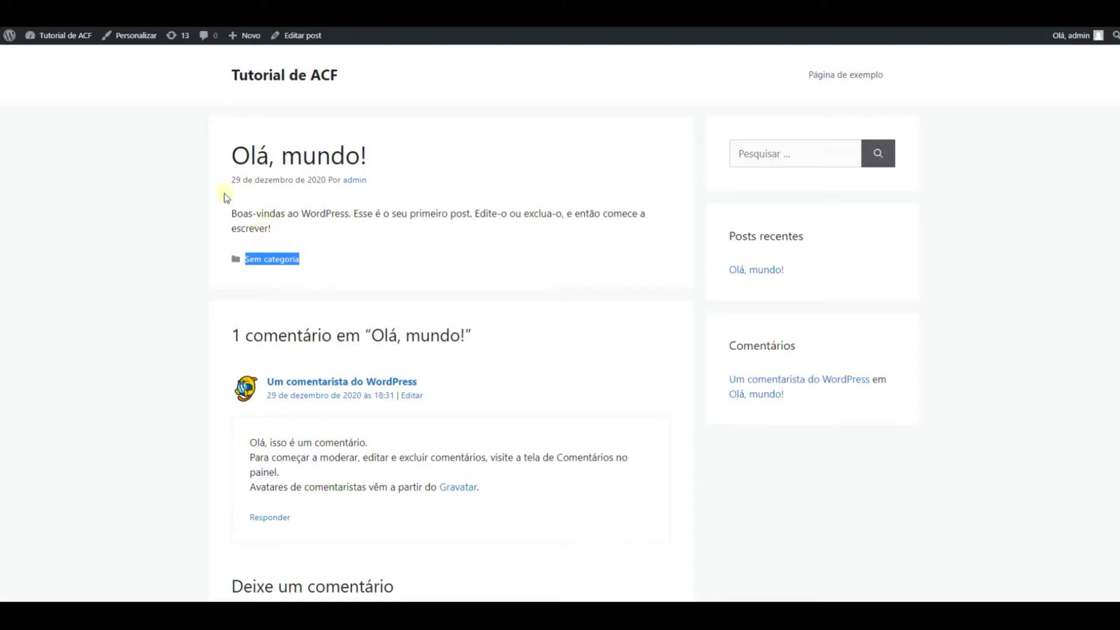
pyautogui.moveTo(260, 259); pyautogui.dragTo(248, 245)
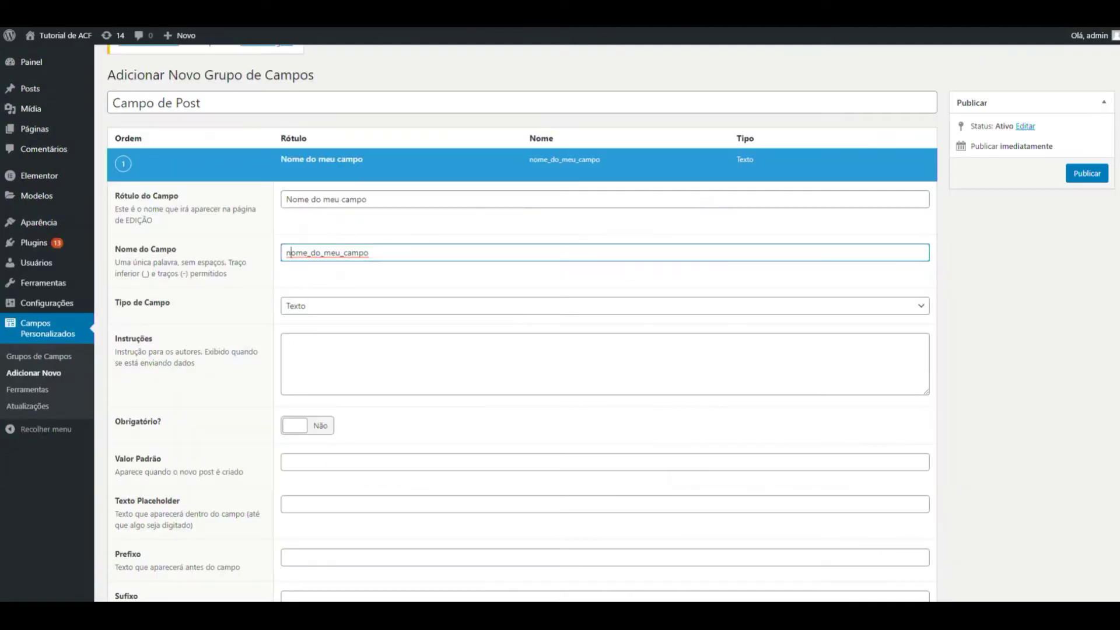
# Change the first field's label to Link and regenerate its field name from the new label
pyautogui.moveTo(383, 199); pyautogui.dragTo(198, 202)
pyautogui.write('URL')
pyautogui.hotkey('ctrl', 'a')
pyautogui.write('Link')
pyautogui.press('Tab')
pyautogui.press('BackSpace')
pyautogui.hotkey('ctrl', 'z')
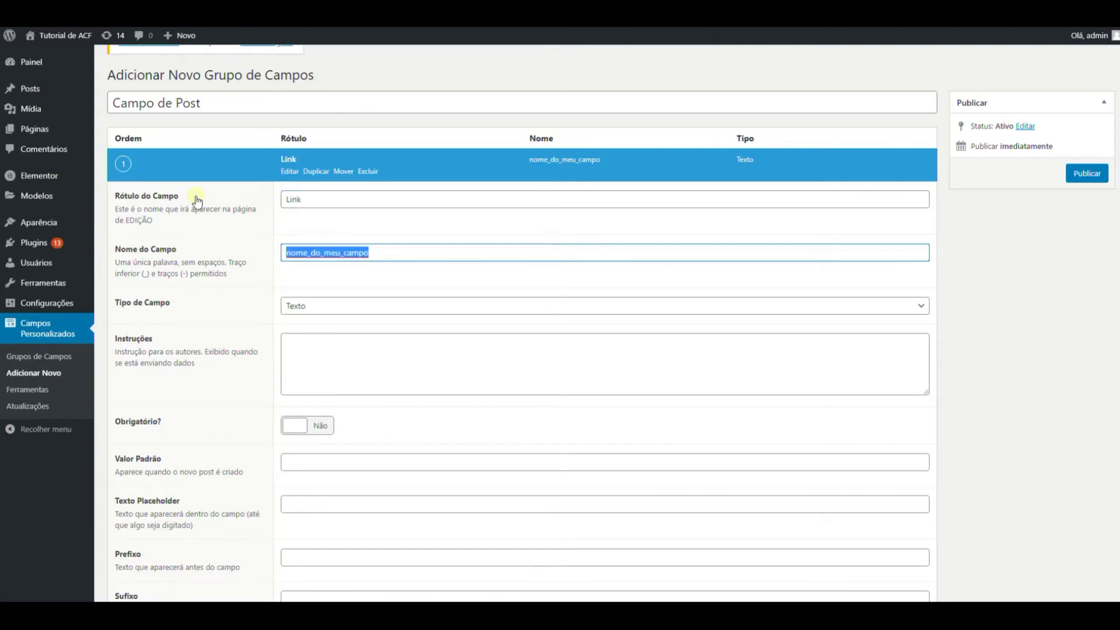
pyautogui.press('BackSpace')
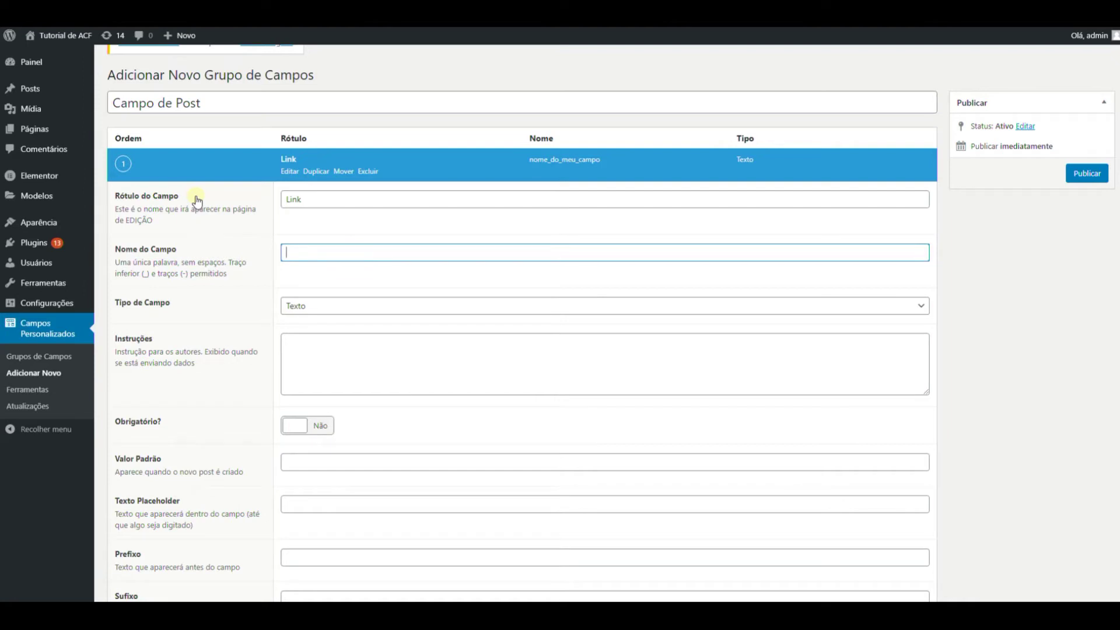
pyautogui.hotkey('shift', 'Tab')
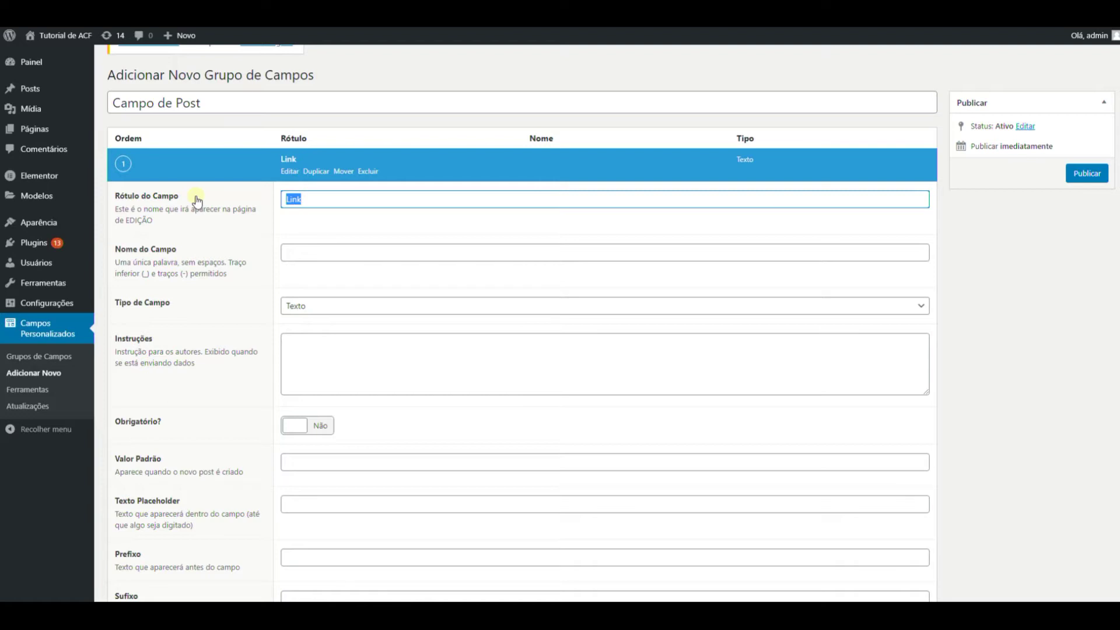
pyautogui.press('Tab')
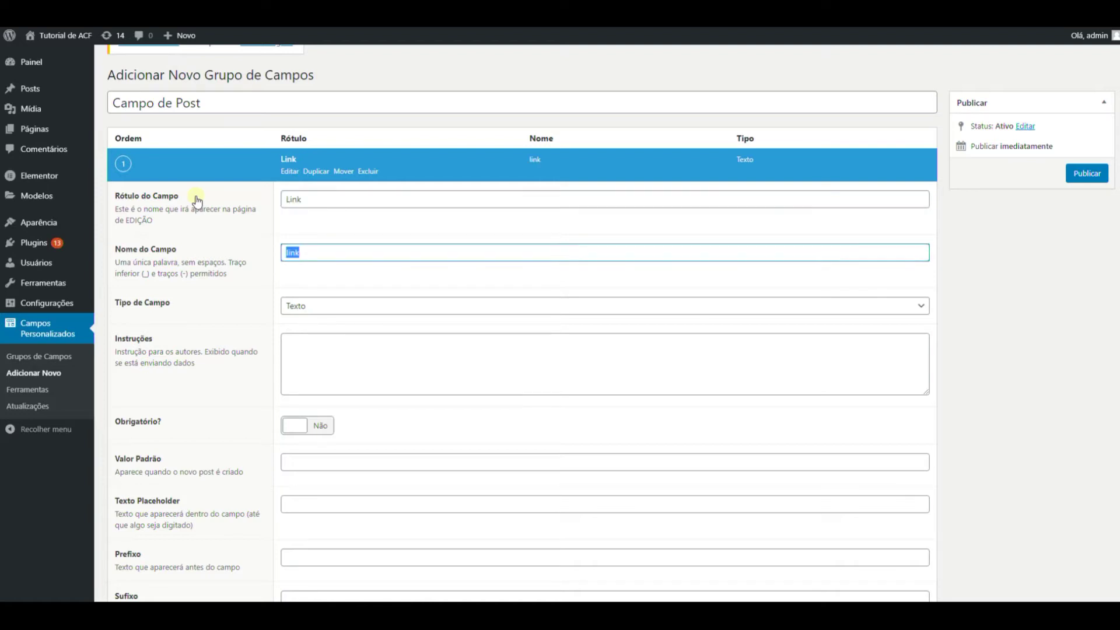
# Try the characters _, -, > and !@# in the Link field's name, clearing it to regenerate the name from the label
pyautogui.press('End')
pyautogui.press('Left')
pyautogui.press('Left')
pyautogui.press('Left')
pyautogui.press('Left')
pyautogui.hotkey('shift', 'Right')
pyautogui.hotkey('shift', 'Right')
pyautogui.hotkey('shift', 'Right')
pyautogui.hotkey('shift', 'Right')
pyautogui.press('End')
pyautogui.write('_')
pyautogui.press('BackSpace')
pyautogui.write('-')
pyautogui.press('BackSpace')
pyautogui.write('>')
pyautogui.press('BackSpace')
pyautogui.write('_')
pyautogui.press('BackSpace')
pyautogui.write('-')
pyautogui.press('BackSpace')
pyautogui.write('>>>>')
pyautogui.press('BackSpace')
pyautogui.press('BackSpace')
pyautogui.write('>>!@#')
pyautogui.hotkey('ctrl', 'a')
pyautogui.press('BackSpace')
pyautogui.hotkey('shift', 'Tab')
pyautogui.press('Tab')
# Set the Link field's type to Url and its instructions to "Coloque aqui o link que você deseja."
pyautogui.click(308, 305)
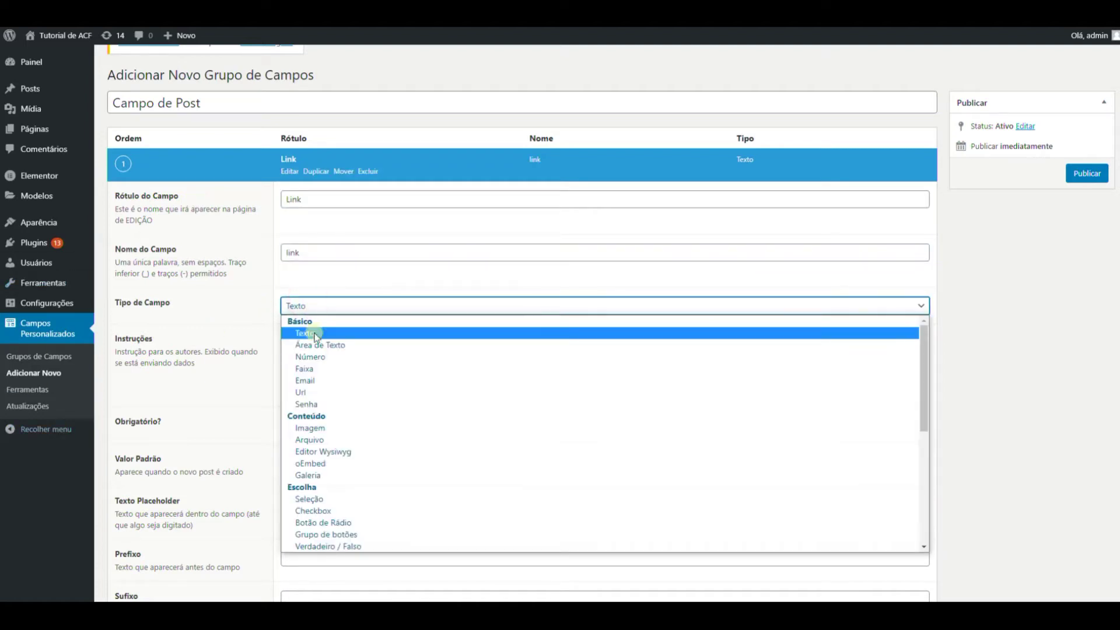
pyautogui.click(309, 393)
pyautogui.click(316, 359)
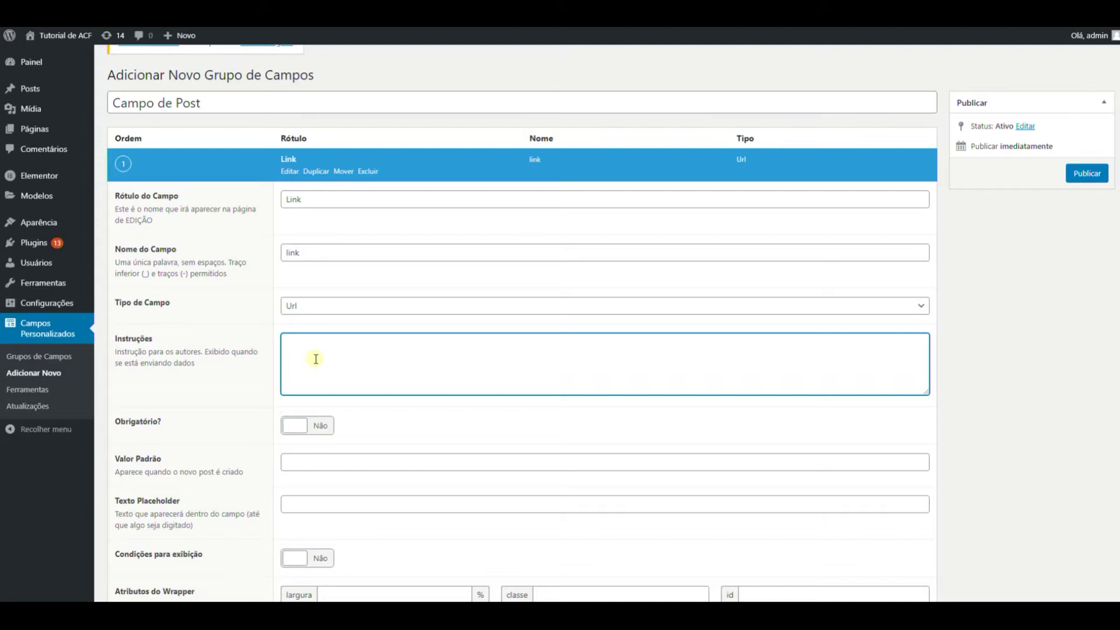
pyautogui.write('Coloque a qui ')
pyautogui.write('li')
pyautogui.press('BackSpace')
pyautogui.press('BackSpace')
pyautogui.press('BackSpace')
pyautogui.press('BackSpace')
pyautogui.press('BackSpace')
pyautogui.press('BackSpace')
pyautogui.write('qui o link que você deseja.')
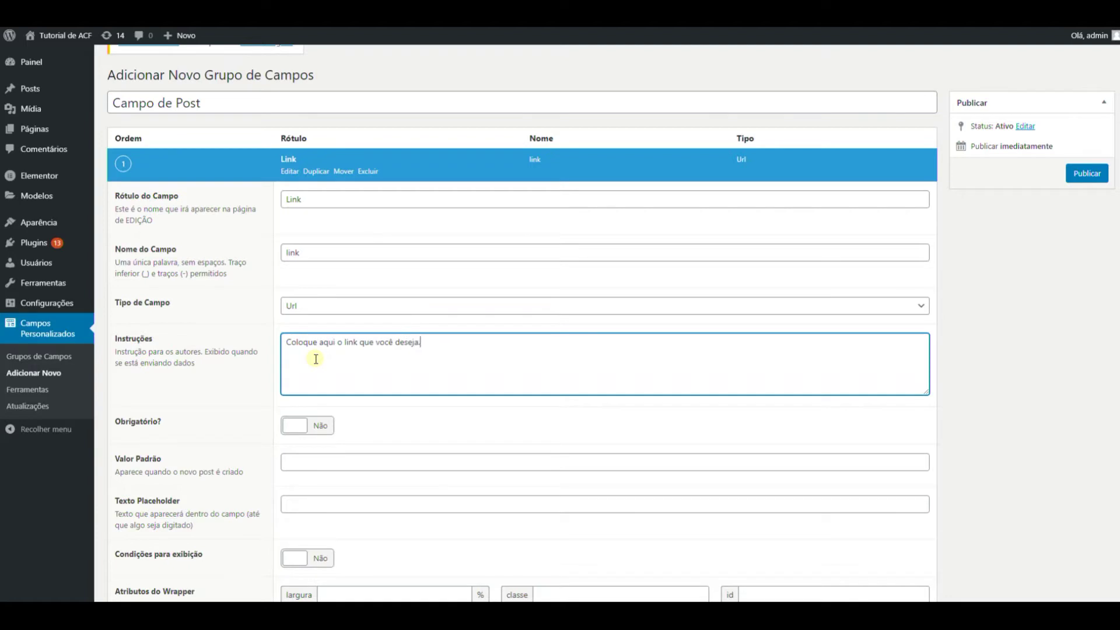
# Try making the Link field required and switch it back to optional
pyautogui.click(318, 432)
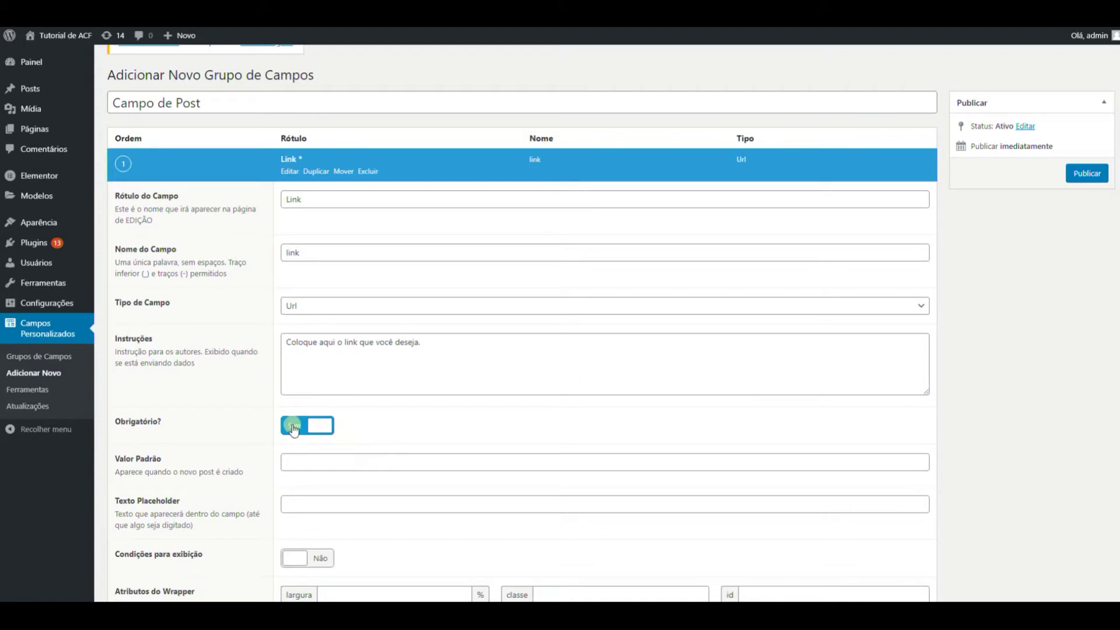
pyautogui.click(294, 426)
pyautogui.scroll(-1, 255, 424)
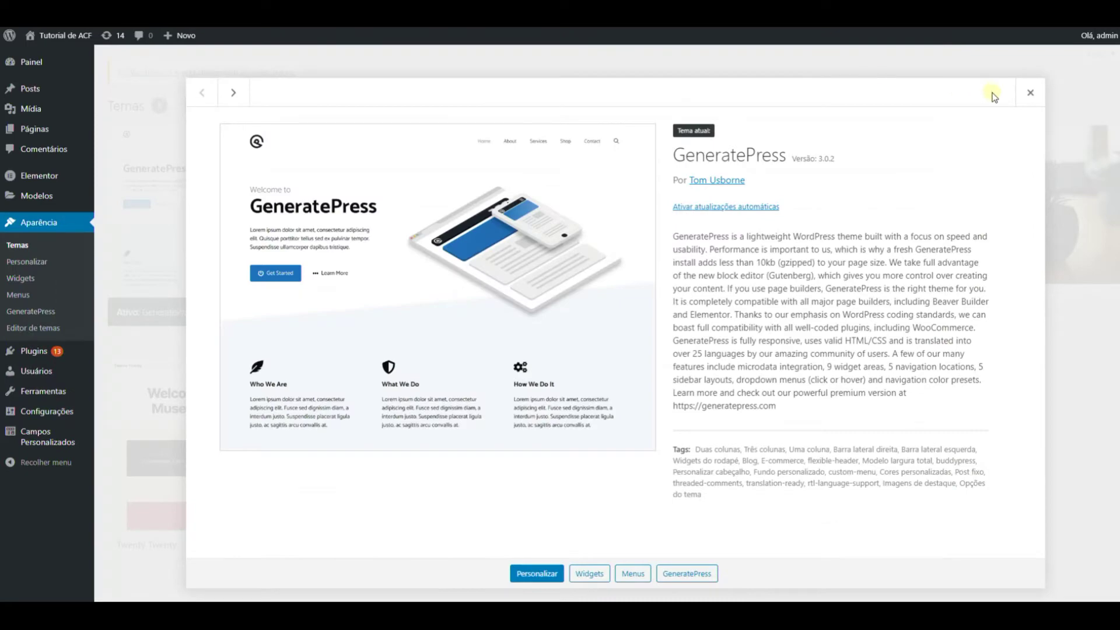
# Close the GeneratePress details and try sample text over the placeholder in the installed themes search, clearing it again
pyautogui.click(1030, 92)
pyautogui.moveTo(40, 90)
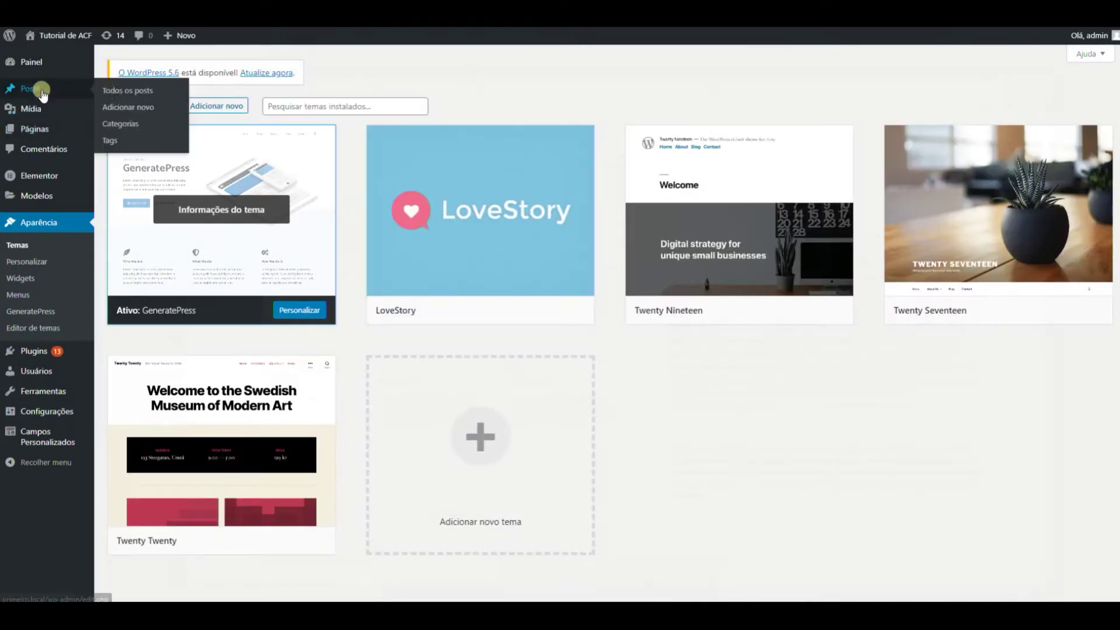
pyautogui.click(125, 107)
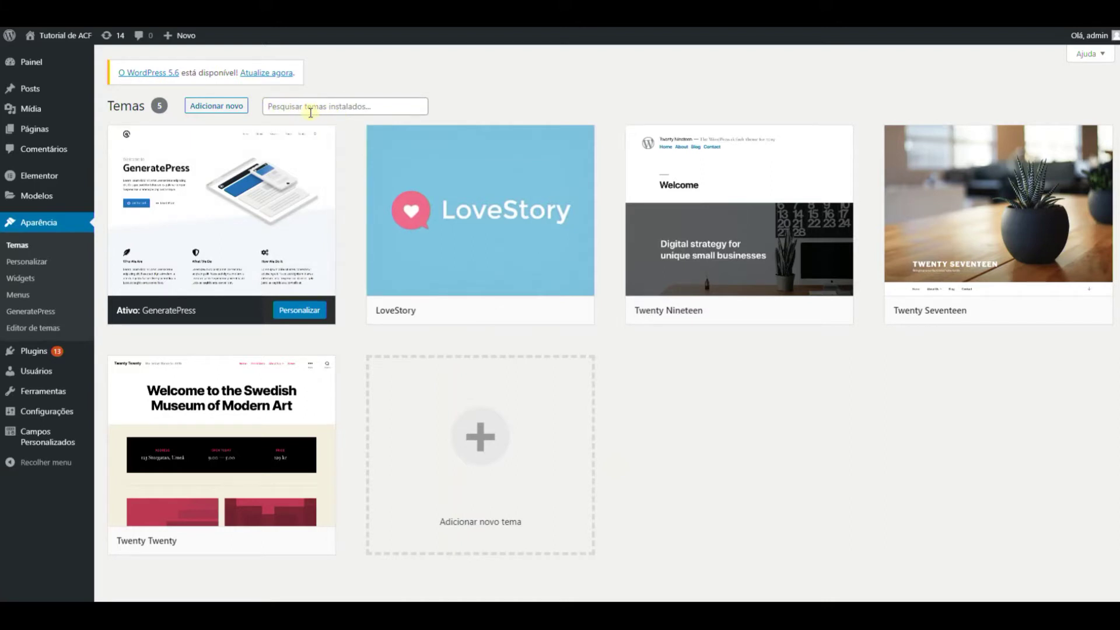
pyautogui.click(282, 106)
pyautogui.write('hestia')
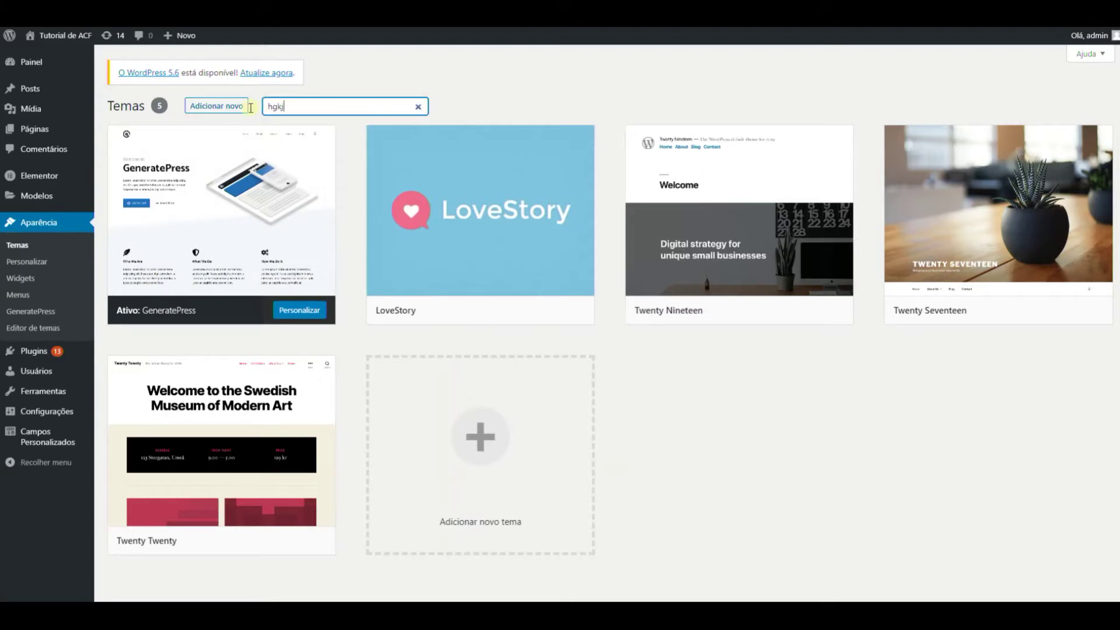
pyautogui.press('BackSpace')
pyautogui.press('BackSpace')
pyautogui.press('BackSpace')
pyautogui.press('BackSpace')
pyautogui.press('BackSpace')
pyautogui.press('BackSpace')
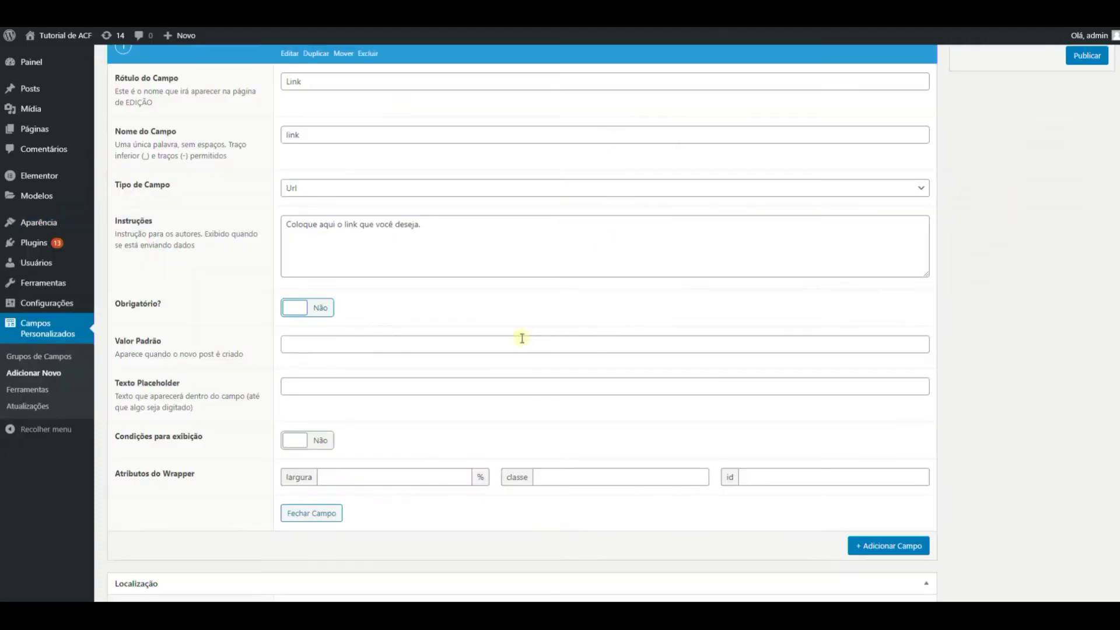
pyautogui.click(313, 383)
pyautogui.write('Link')
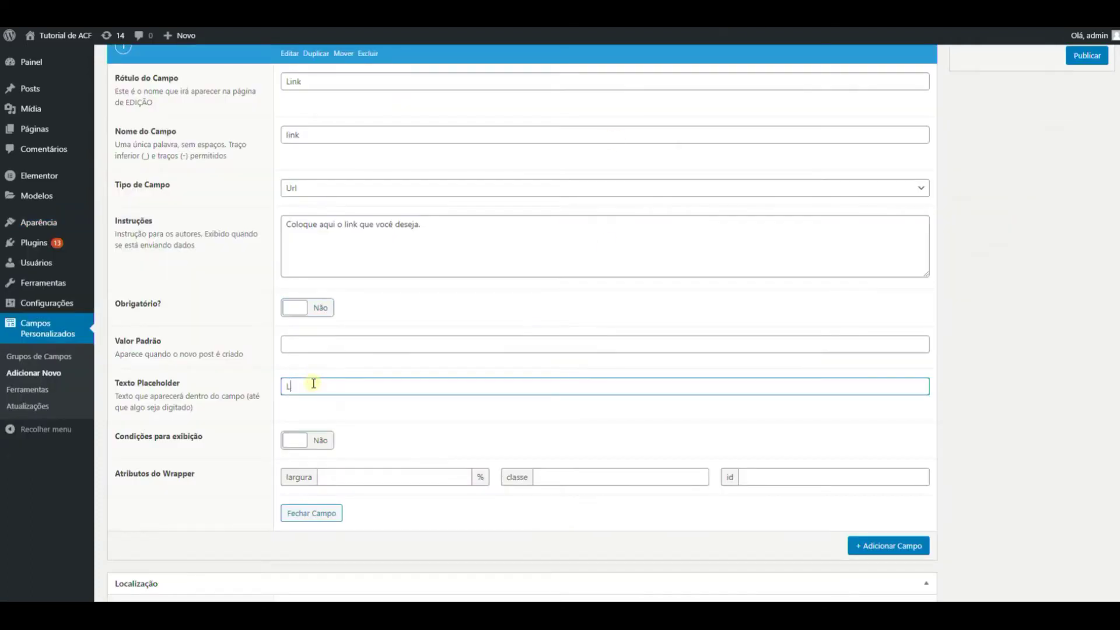
pyautogui.press('BackSpace')
pyautogui.press('BackSpace')
pyautogui.press('BackSpace')
pyautogui.press('BackSpace')
pyautogui.write('digite seu link')
pyautogui.hotkey('ctrl', 'a')
pyautogui.write('https://')
pyautogui.click(325, 524)
pyautogui.scroll(3, 362, 280)
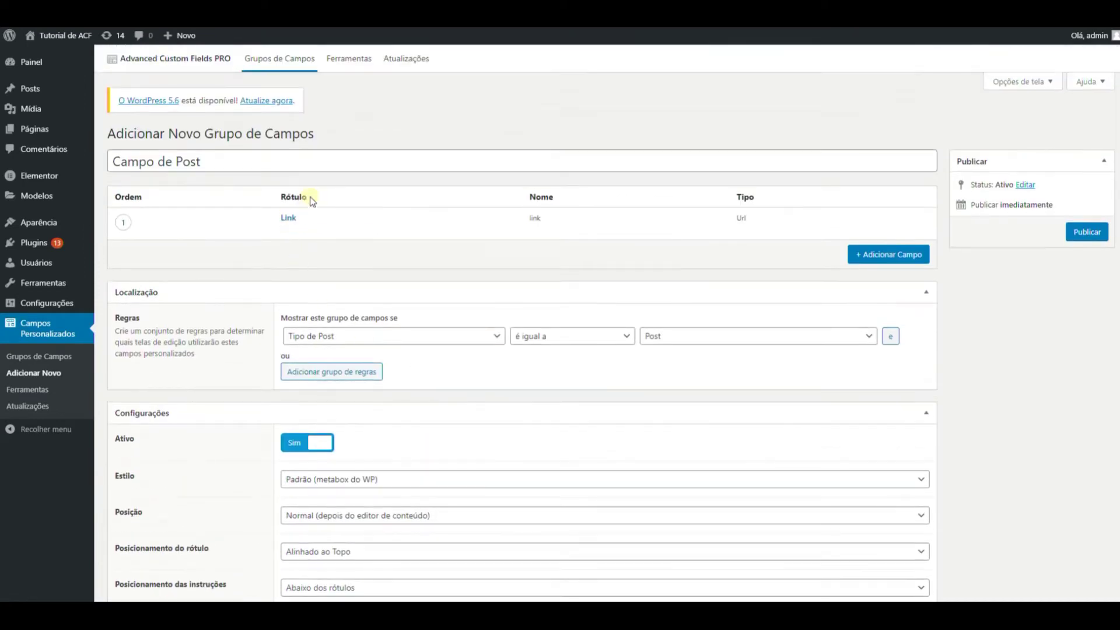
# Add a second field labelled "Galeria de Imagens" to the group, keeping the field name generated from its label
pyautogui.click(883, 255)
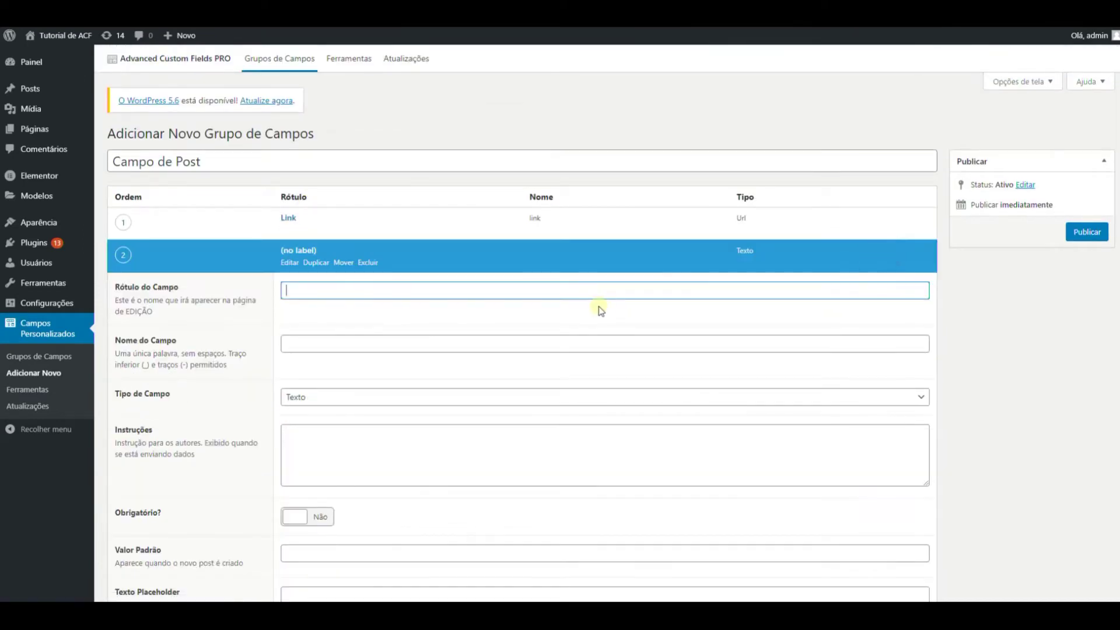
pyautogui.write('Galeria de Imagens')
pyautogui.press('Tab')
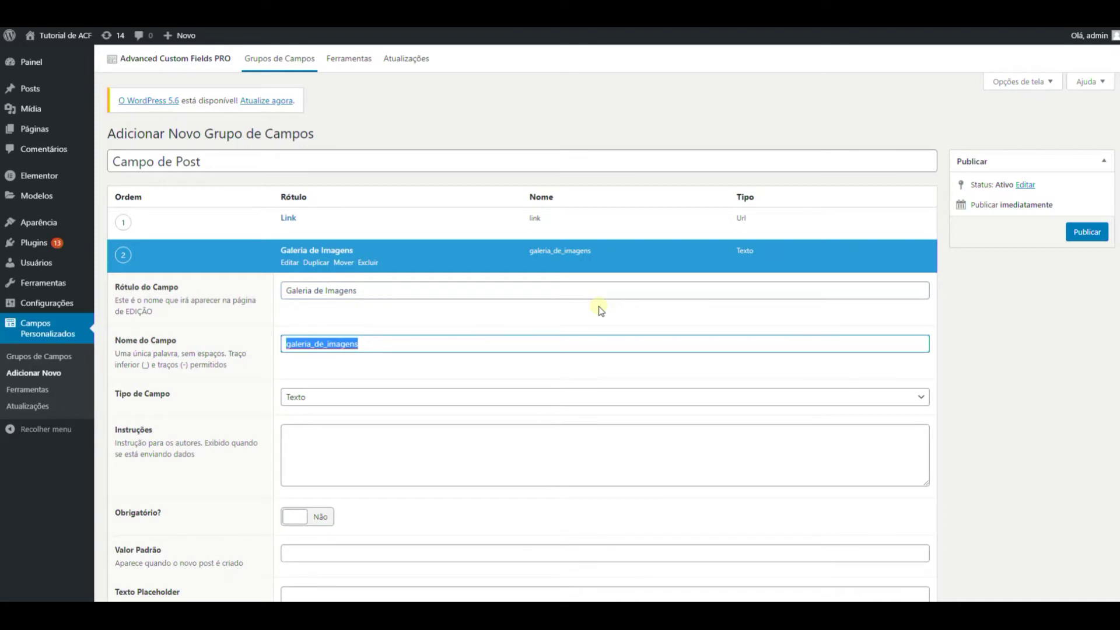
pyautogui.press('Tab')
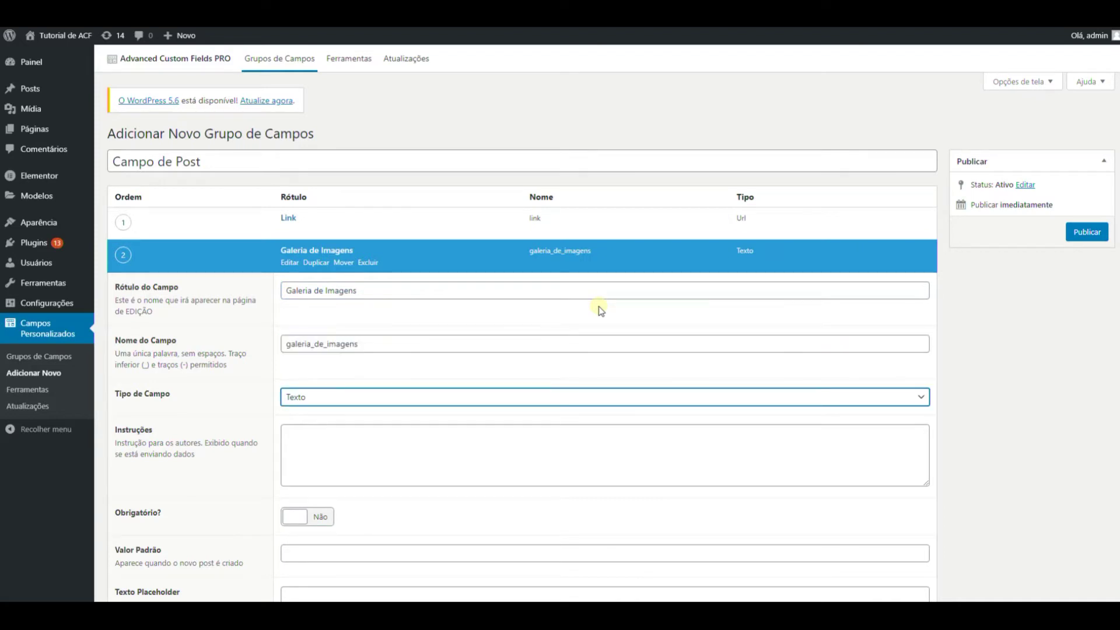
# Make the "Galeria de Imagens" field a Galeria type with the instructions "Coloque aqui suas imagens"
pyautogui.scroll(-2, 200, 379)
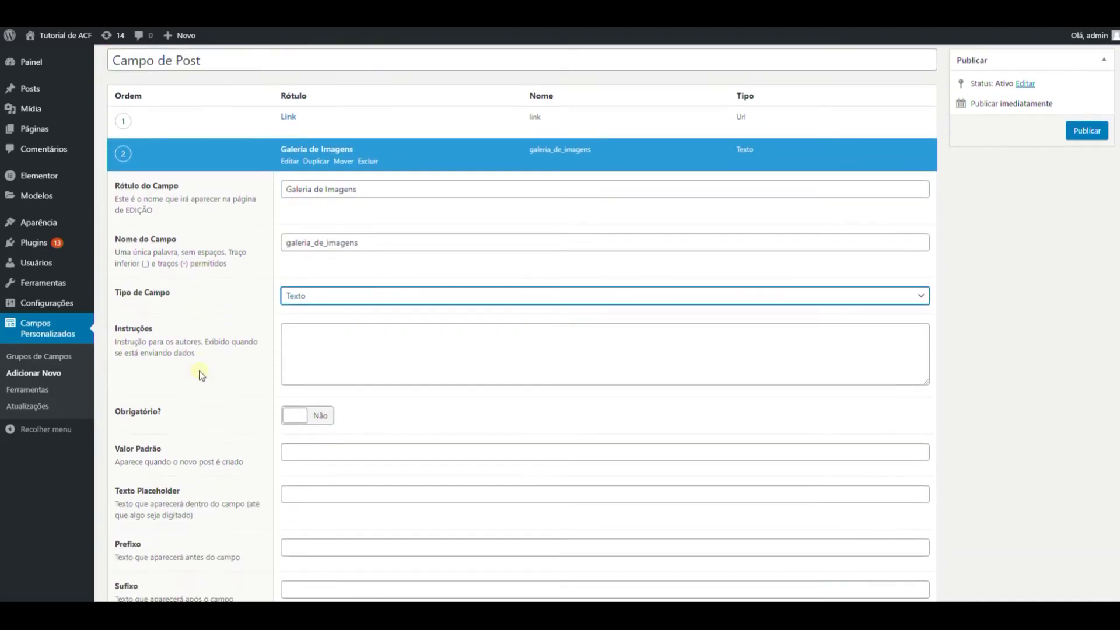
pyautogui.click(308, 282)
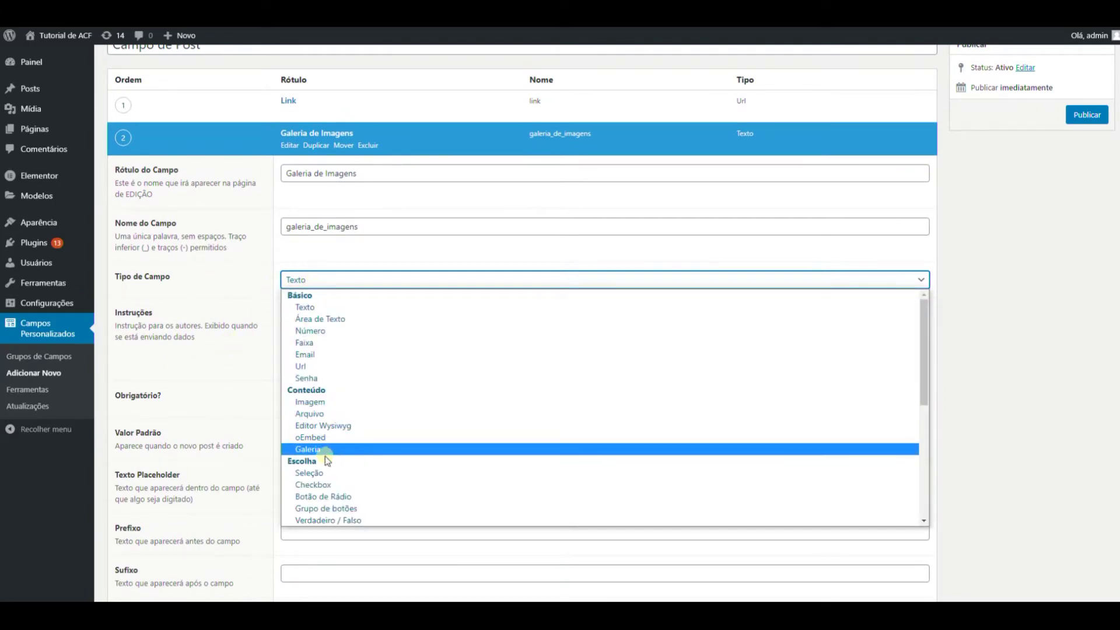
pyautogui.click(308, 449)
pyautogui.click(323, 352)
pyautogui.write('Col')
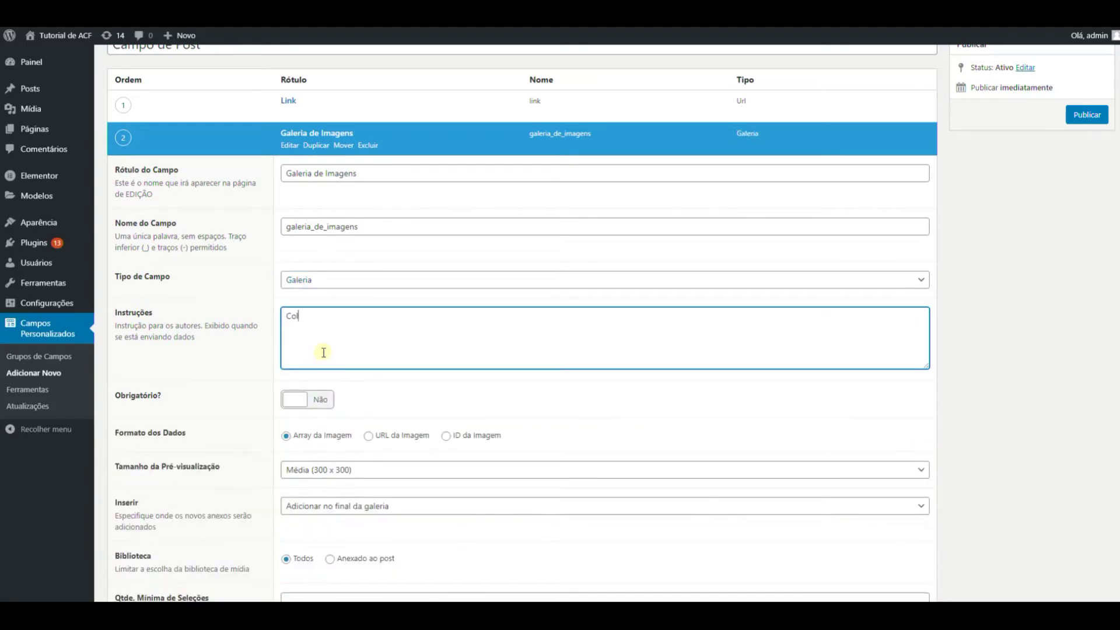
pyautogui.write('oque aqui suas imagens')
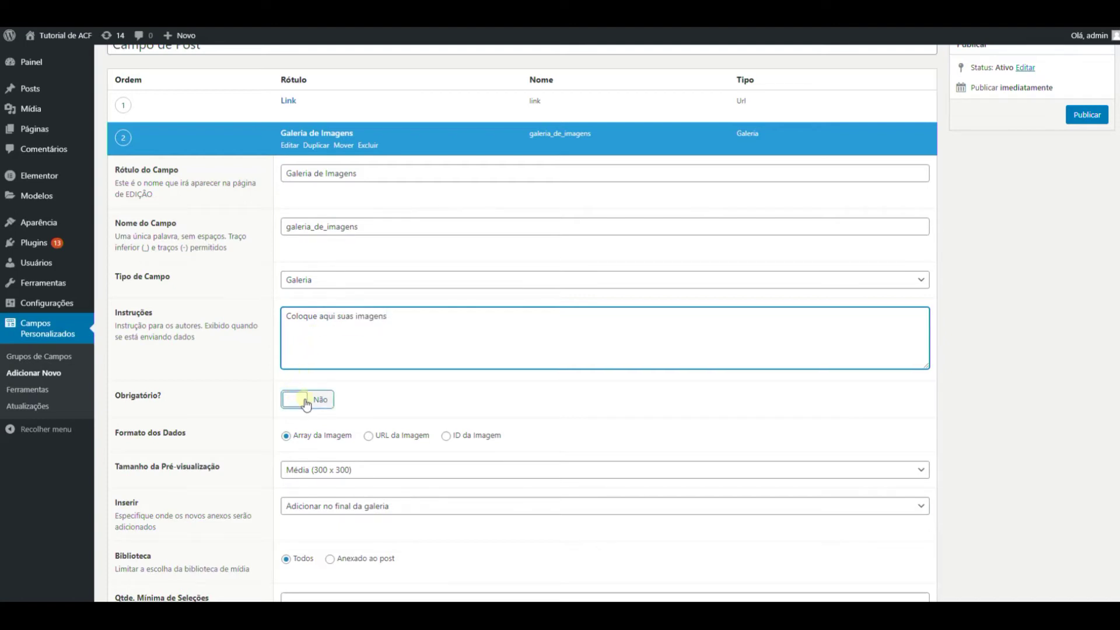
# Set the gallery field's preview size to Miniatura (150 x 150)
pyautogui.scroll(-2, 284, 392)
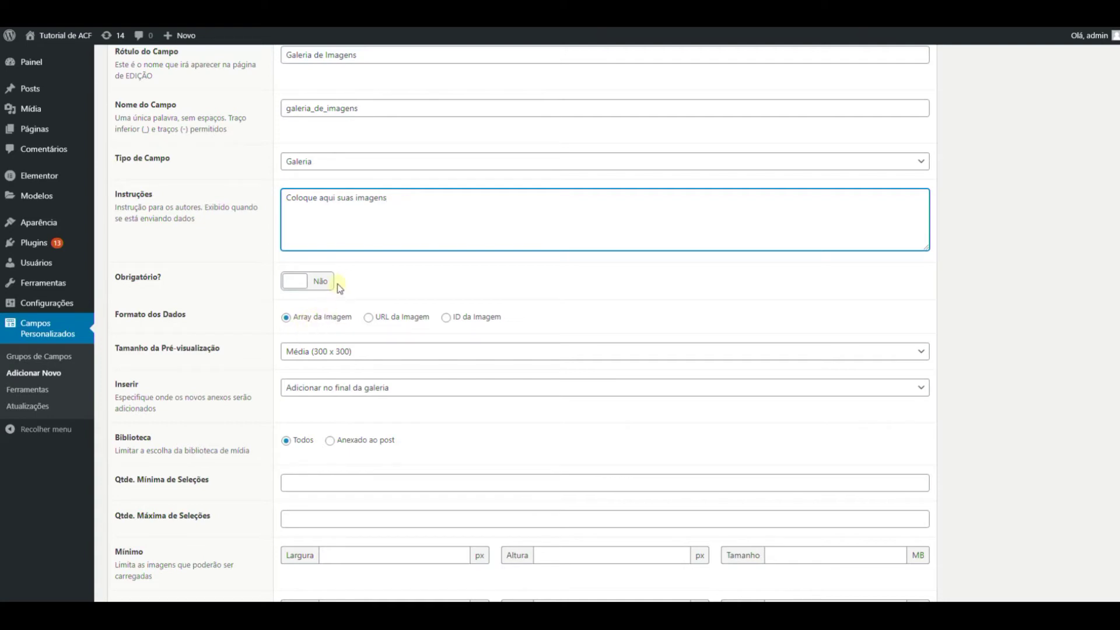
pyautogui.click(295, 354)
pyautogui.click(321, 366)
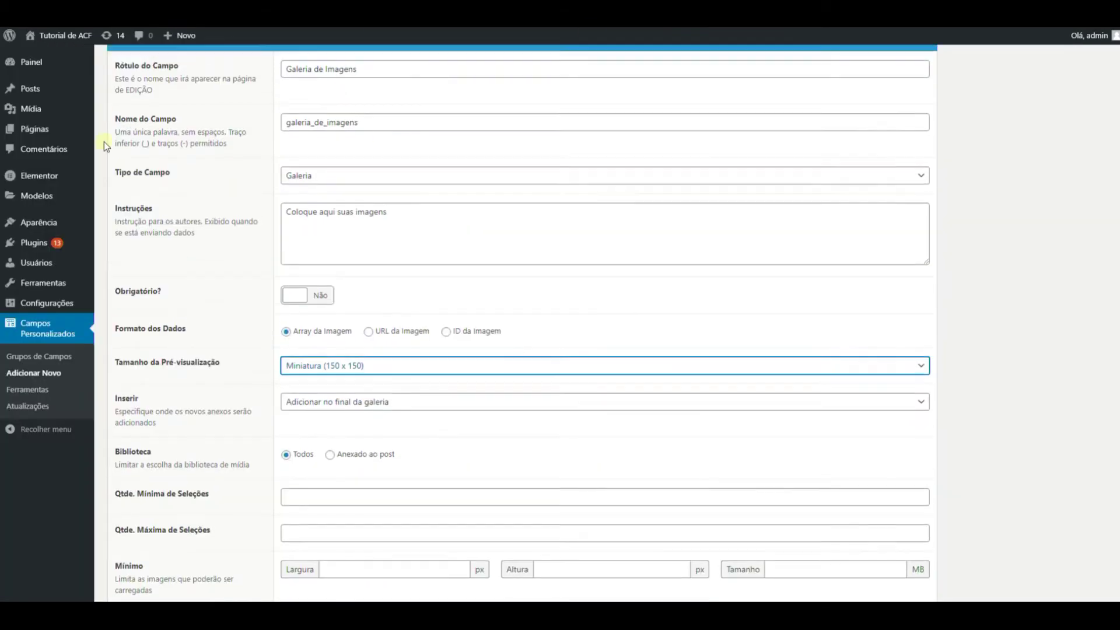
# Activate the Classic Editor plugin from the featured plugins for installation
pyautogui.scroll(5, 104, 142)
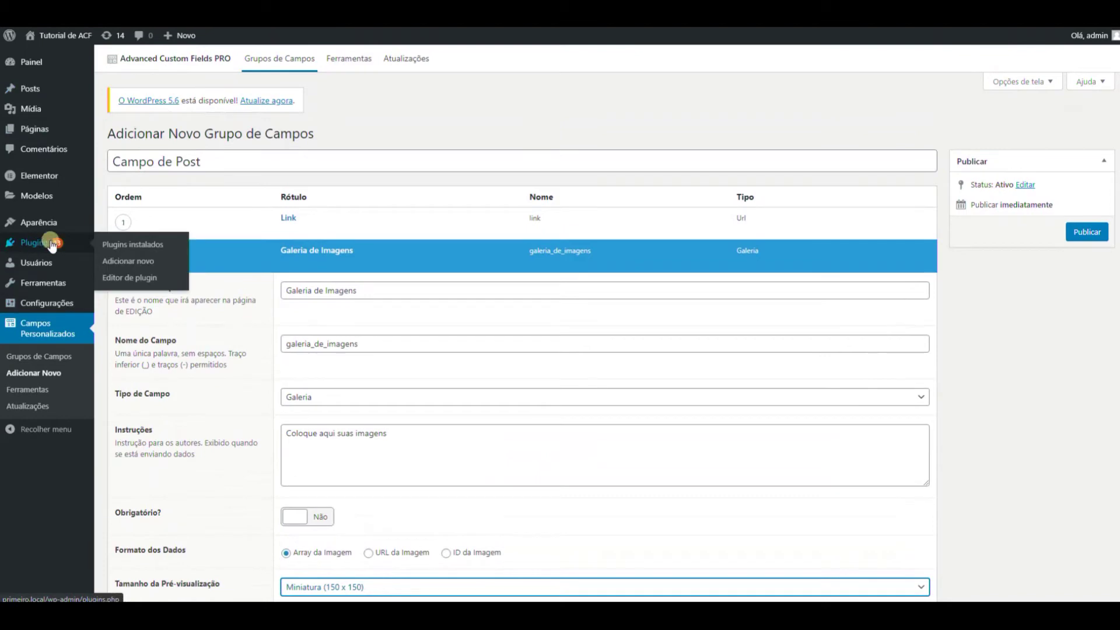
pyautogui.click(86, 243)
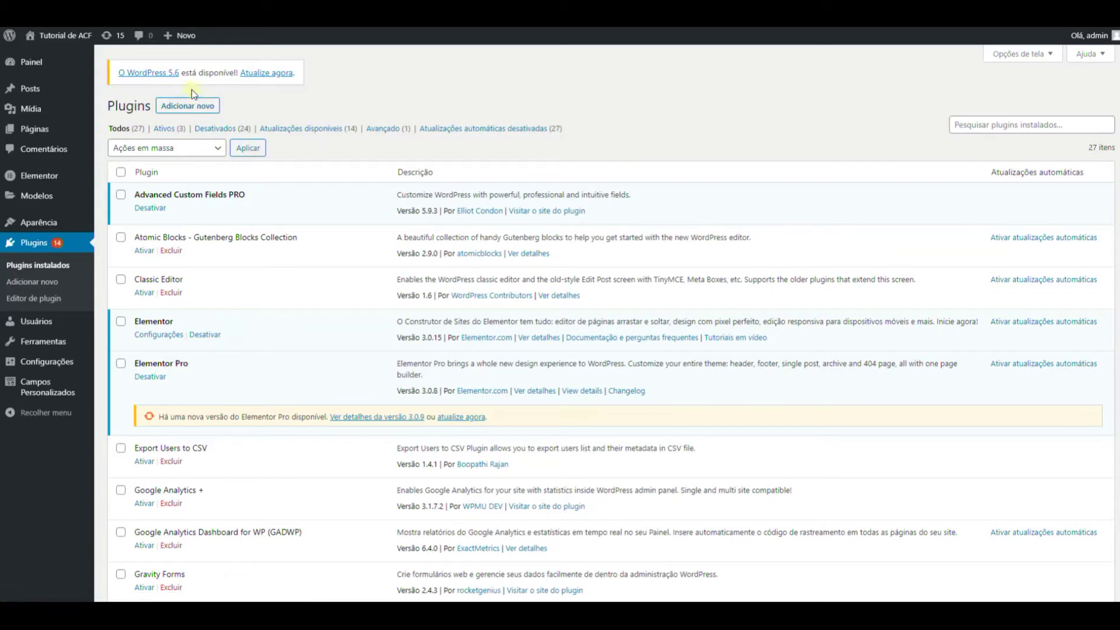
pyautogui.click(191, 107)
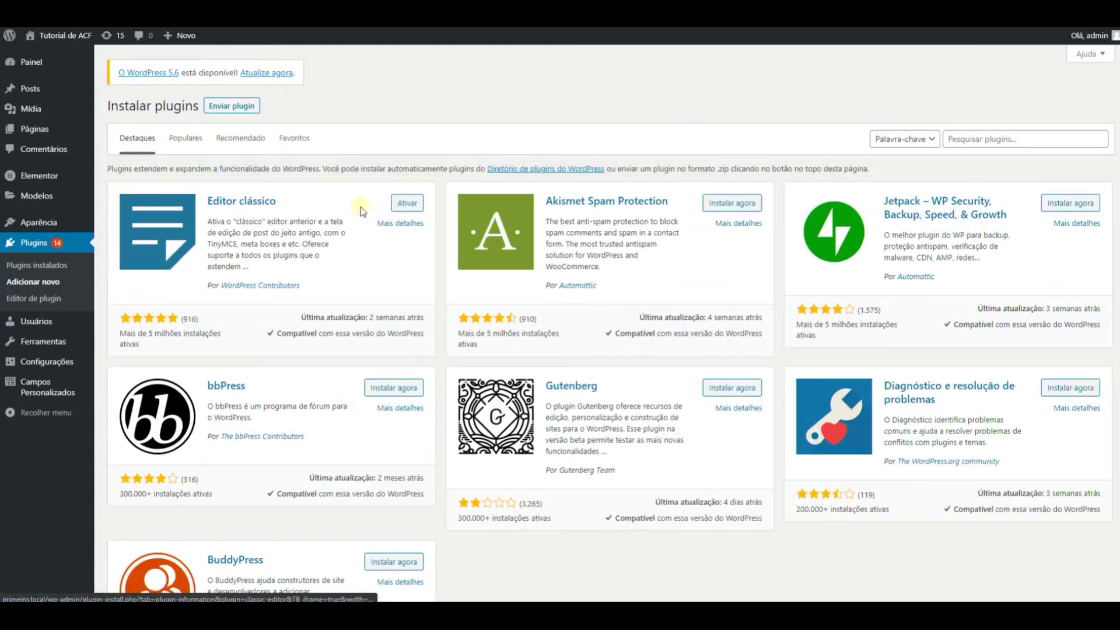
pyautogui.click(406, 203)
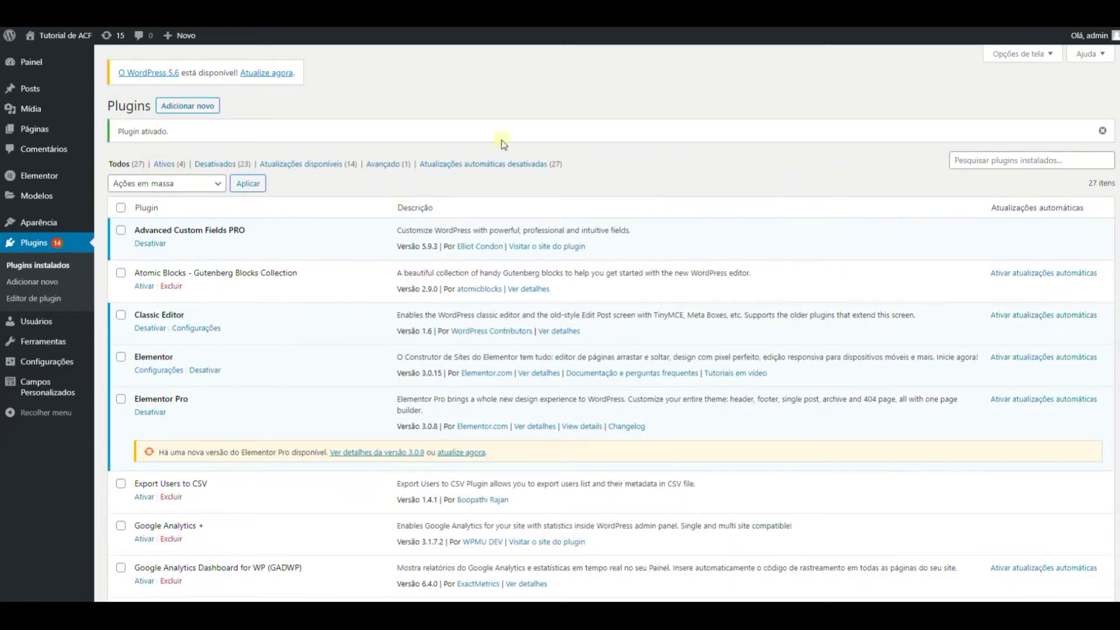
# Start a new post and look over the layout of the classic editor
pyautogui.moveTo(109, 109)
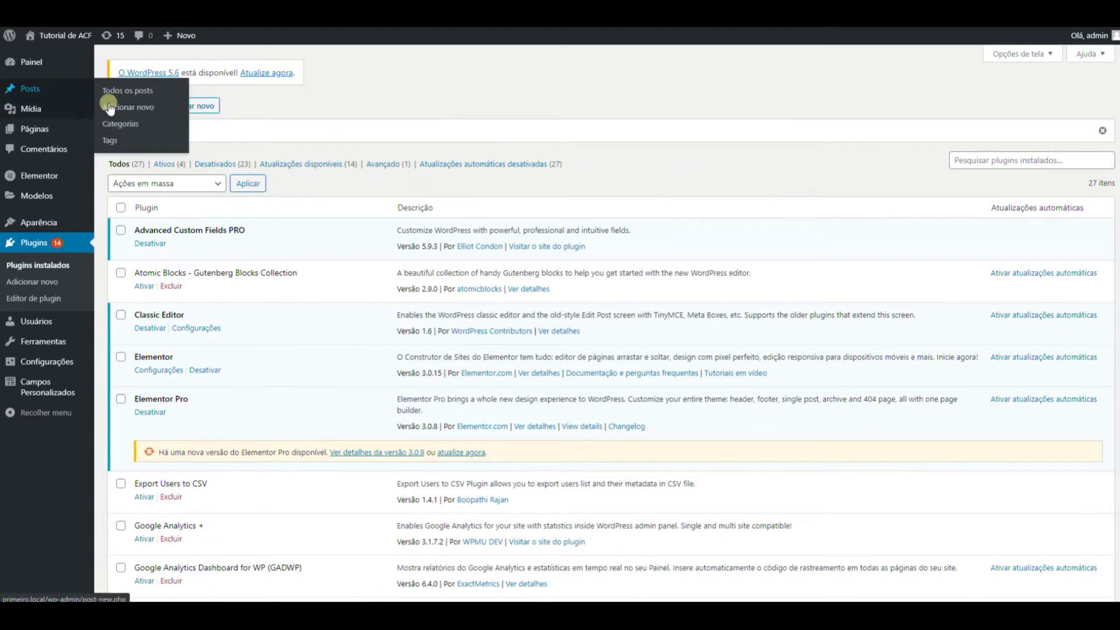
pyautogui.click(124, 110)
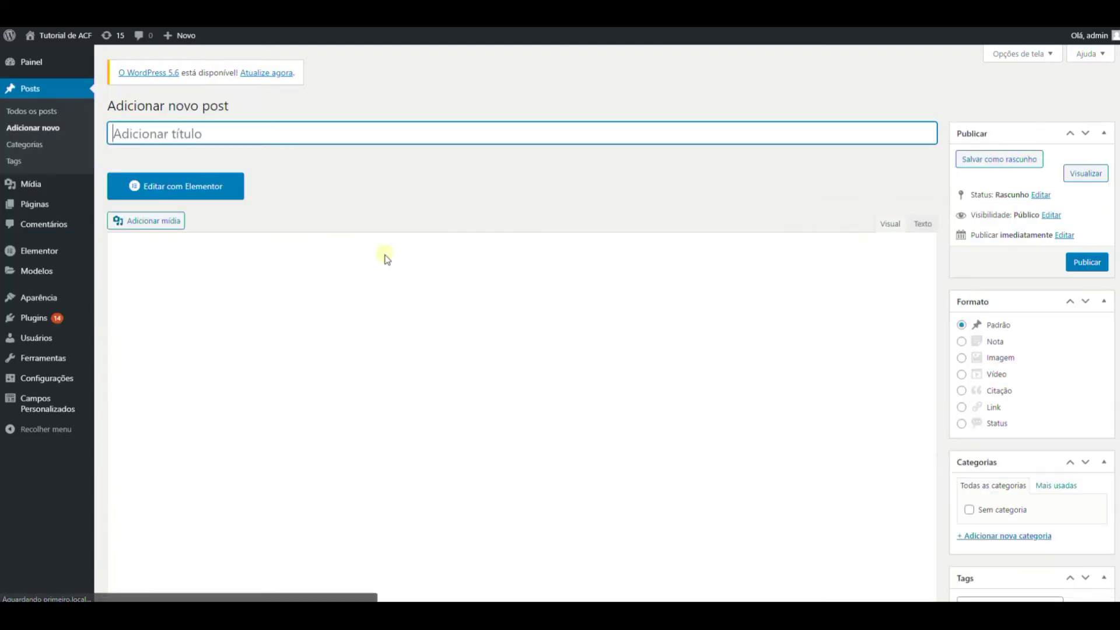
pyautogui.scroll(-5, 467, 297)
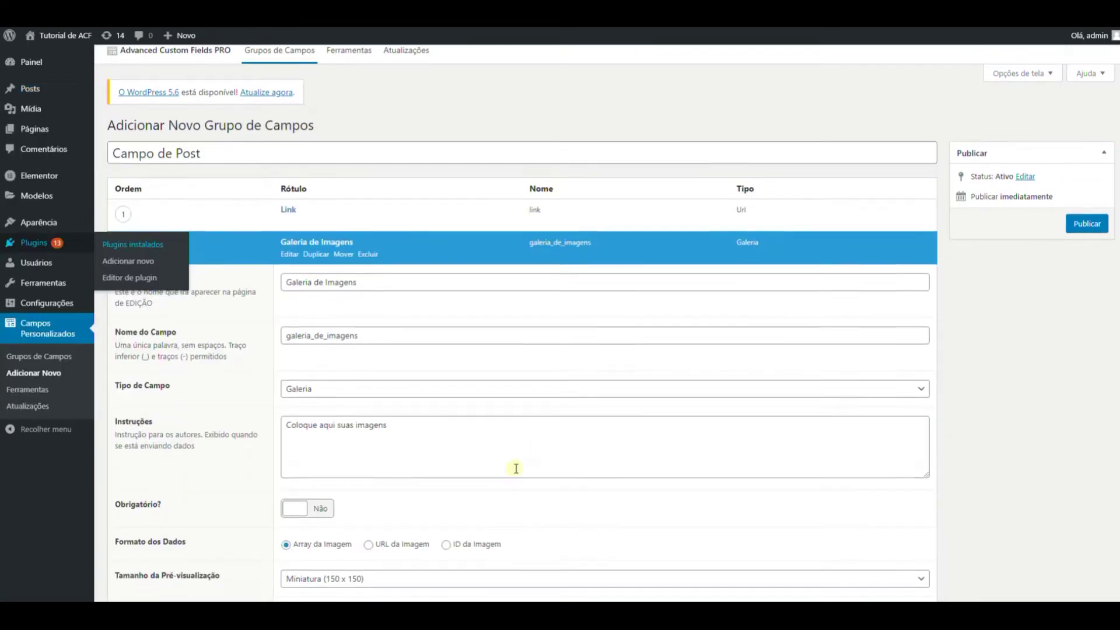
pyautogui.scroll(-1, 392, 382)
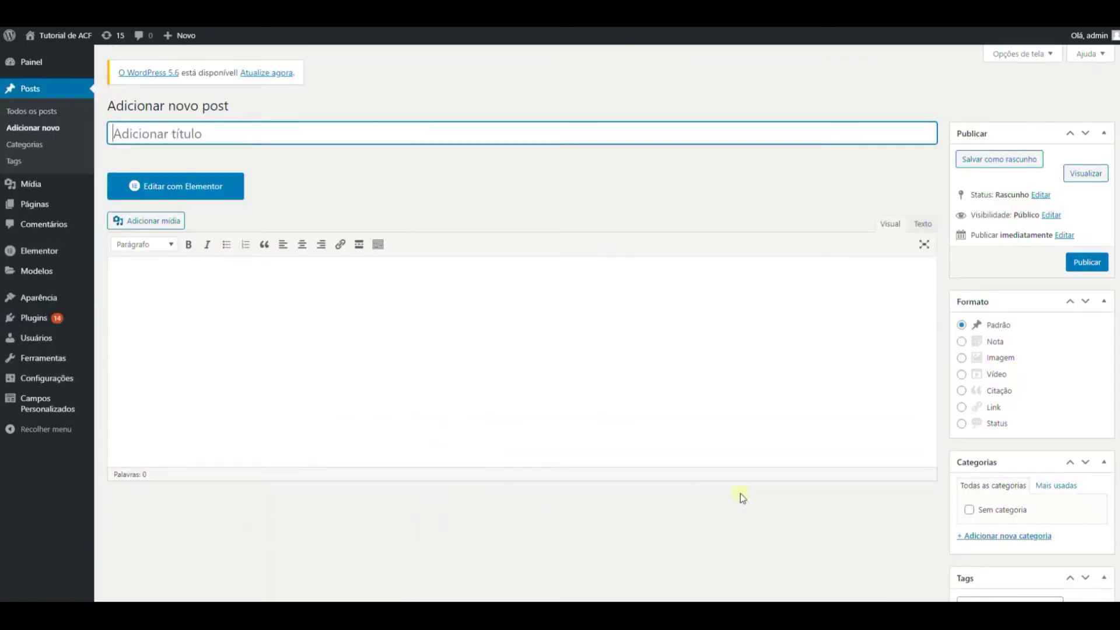
pyautogui.scroll(-6, 584, 546)
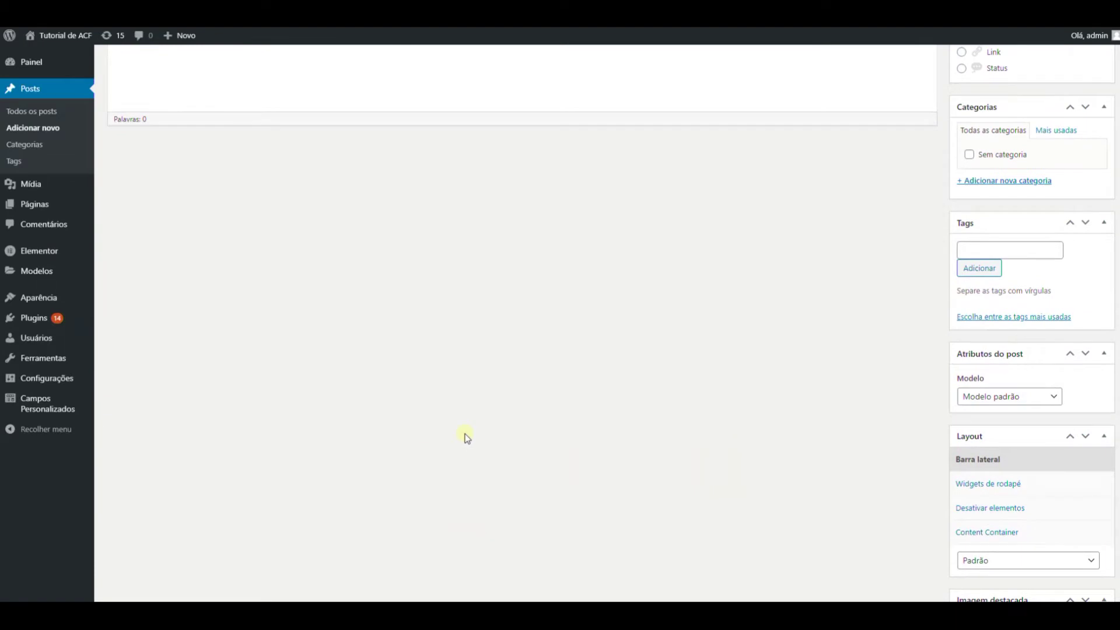
pyautogui.scroll(4, 470, 420)
pyautogui.scroll(2, 477, 409)
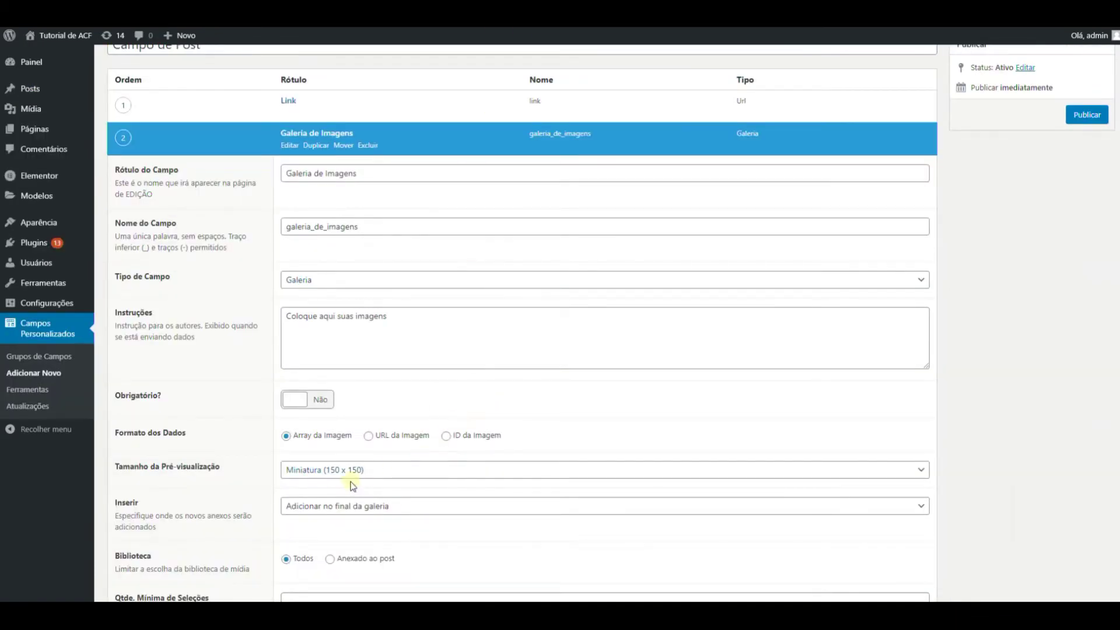
# Fill in the gallery's allowed file types with image extensions including jpg, gif and png, and collapse the field's settings
pyautogui.scroll(-3, 407, 475)
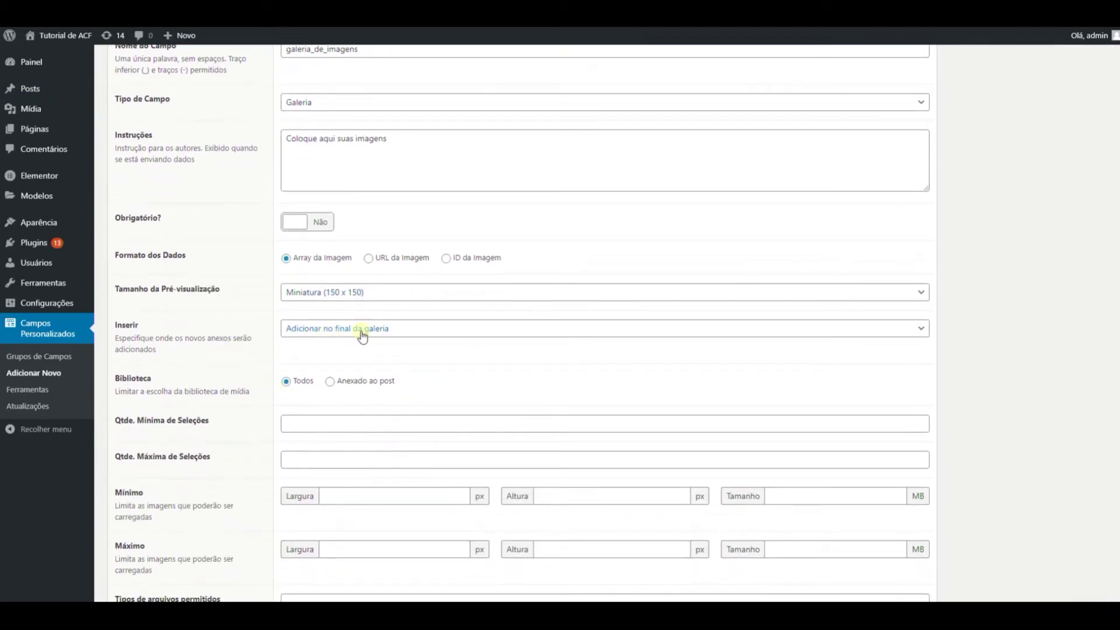
pyautogui.scroll(-1, 281, 353)
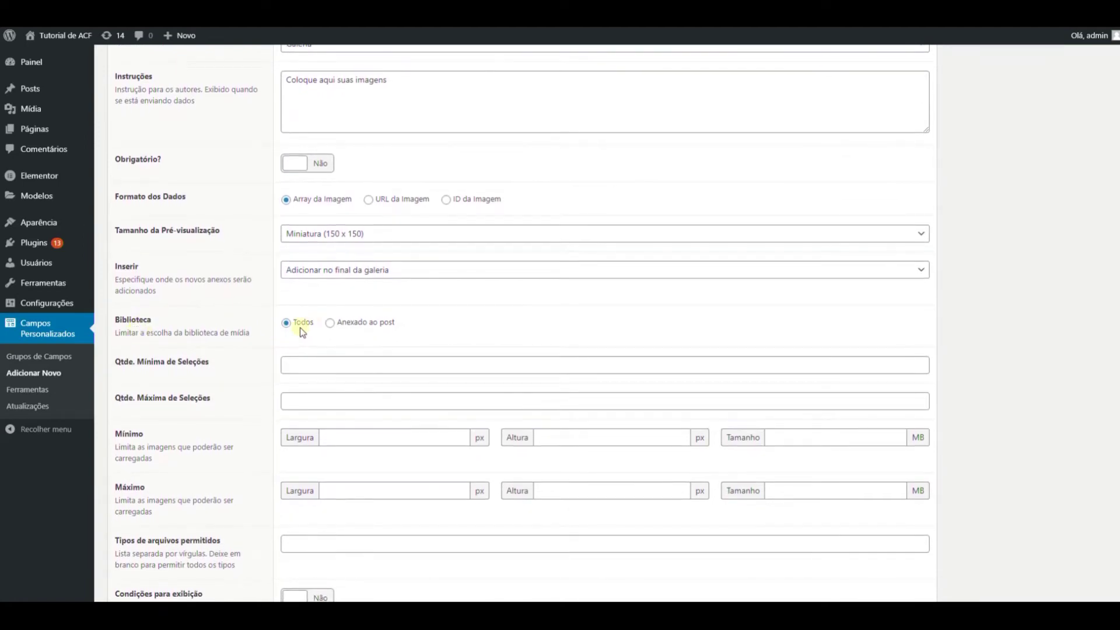
pyautogui.scroll(-1, 254, 332)
pyautogui.scroll(-3, 252, 327)
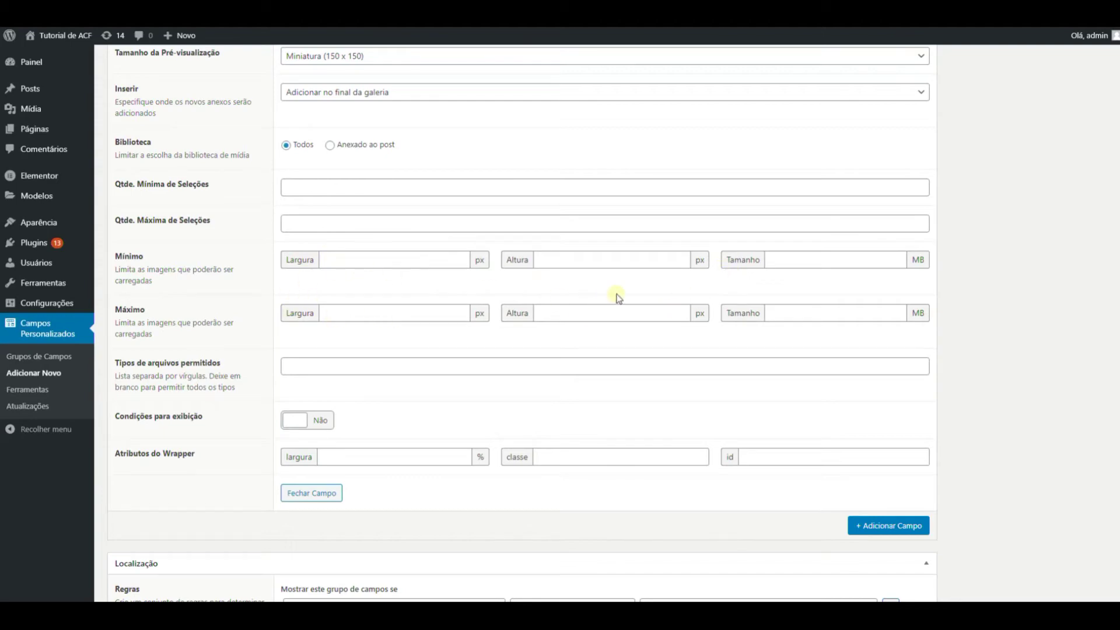
pyautogui.click(309, 366)
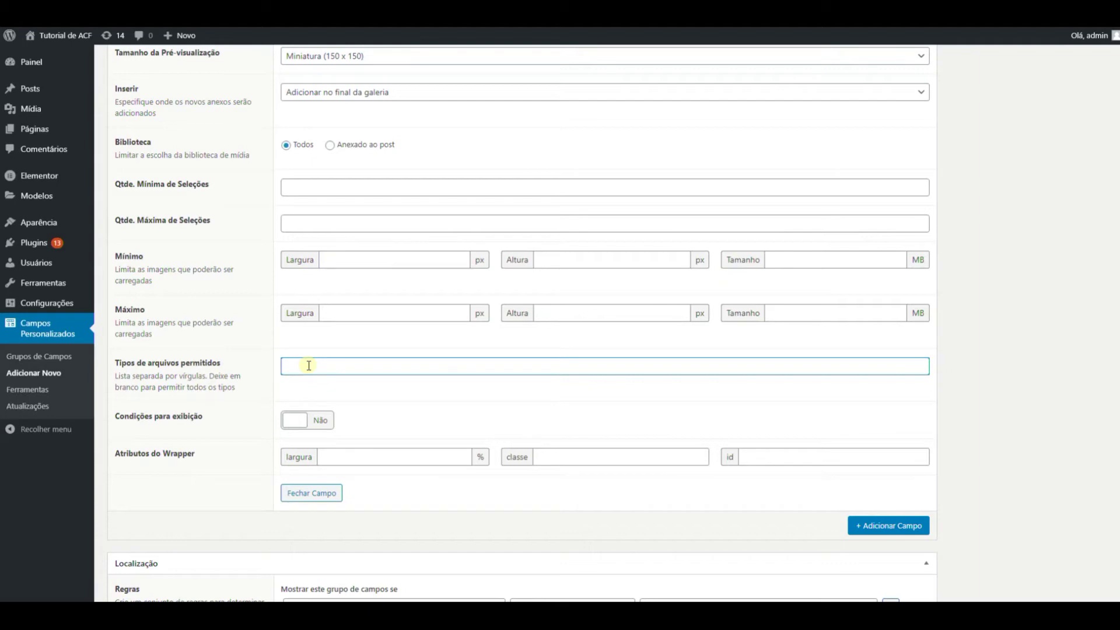
pyautogui.write('bmp, jpg')
pyautogui.write(',jpe')
pyautogui.write('g, gif')
pyautogui.write(',')
pyautogui.doubleClick(327, 366)
pyautogui.press('BackSpace')
pyautogui.write('png')
pyautogui.click(304, 367)
pyautogui.moveTo(304, 367); pyautogui.dragTo(258, 370)
pyautogui.press('BackSpace')
pyautogui.press('Delete')
pyautogui.tripleClick(345, 368)
pyautogui.click(300, 495)
# Add a third field labelled "Banner de Destaque" to the group, keeping the field name generated from its label
pyautogui.scroll(-1, 721, 320)
pyautogui.scroll(6, 720, 321)
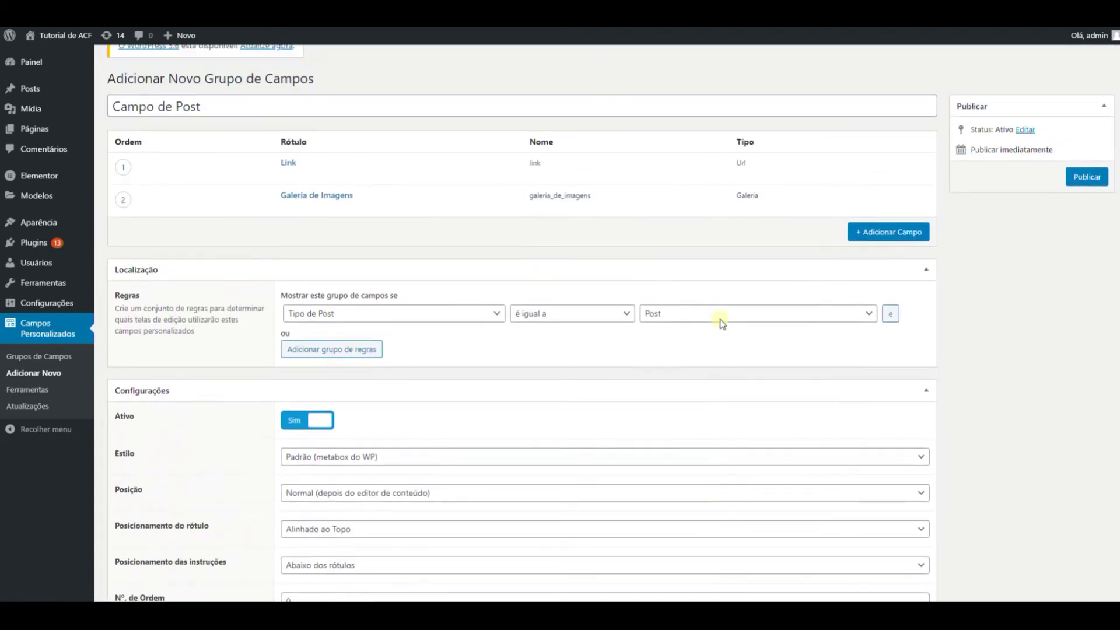
pyautogui.click(894, 233)
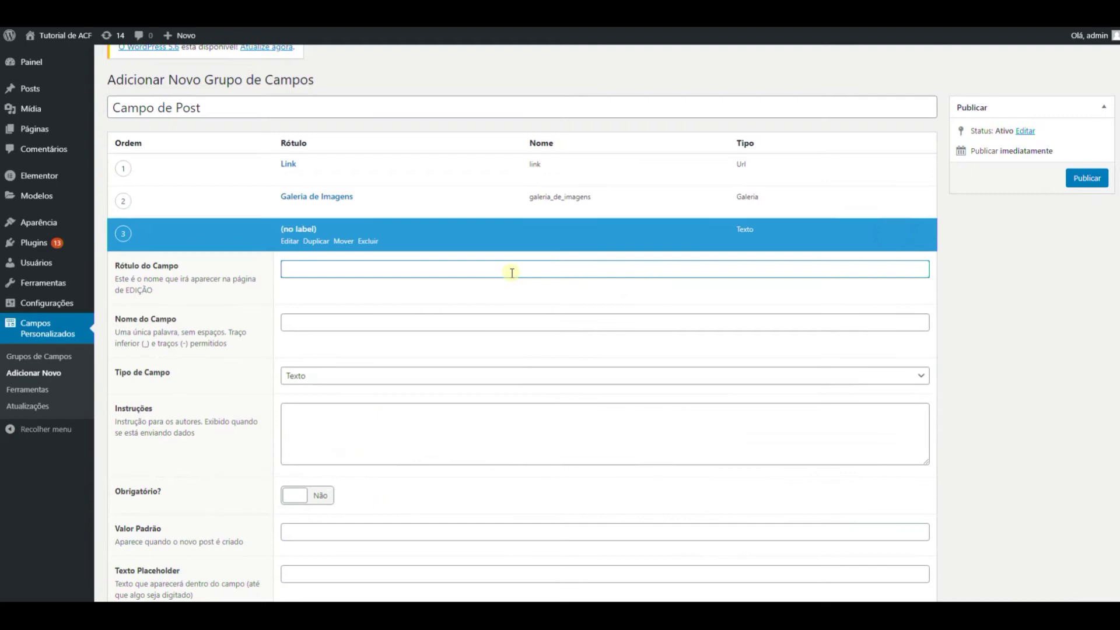
pyautogui.write('Banner de Destaque')
pyautogui.press('Tab')
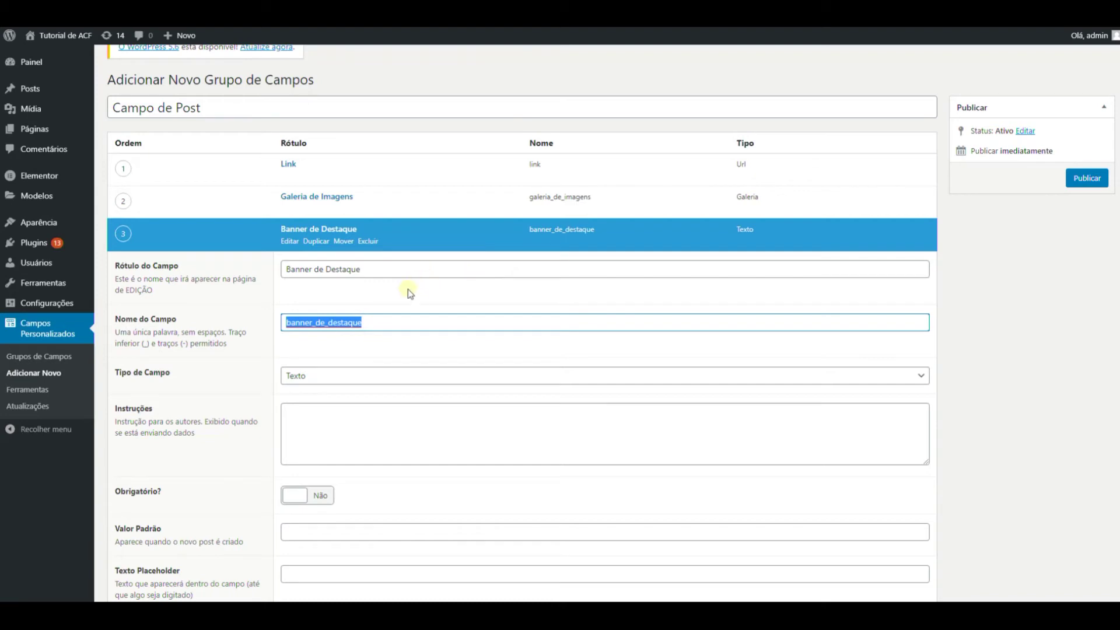
# Make the banner an optional Imagem field with the instructions "Coloque sua imagem de destaque no formato (1920x1080)"
pyautogui.scroll(-2, 350, 290)
pyautogui.click(302, 261)
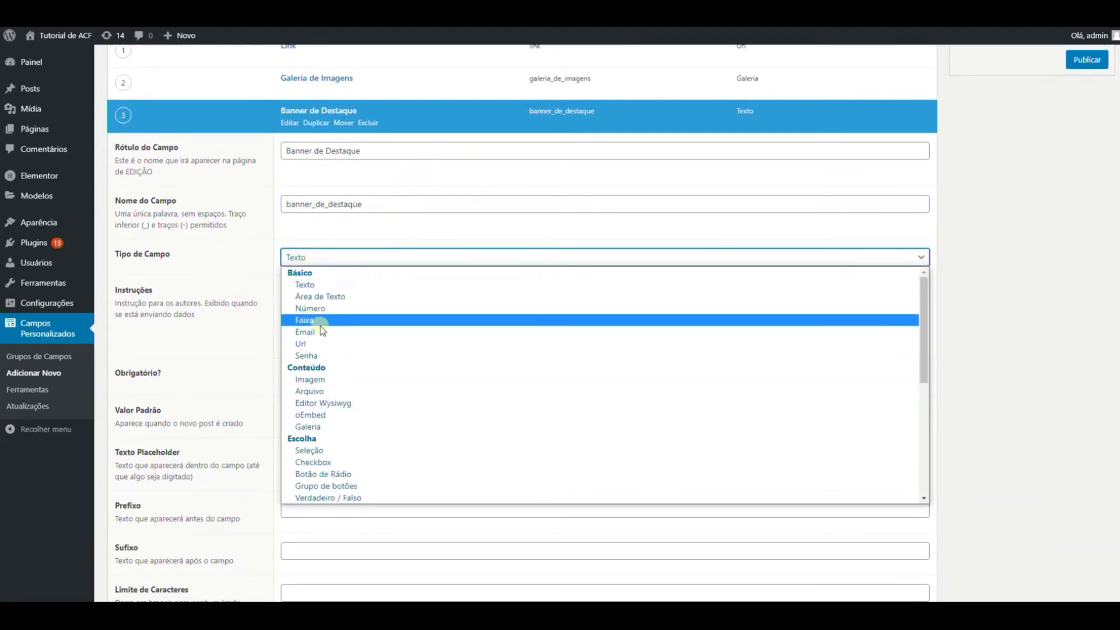
pyautogui.click(310, 380)
pyautogui.click(308, 337)
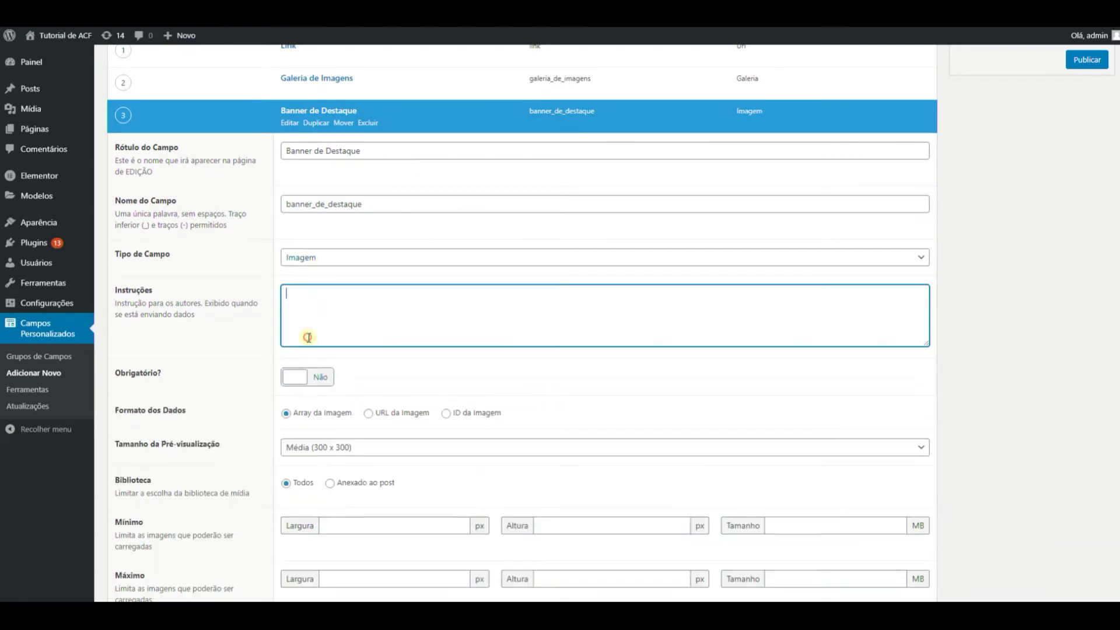
pyautogui.write('Coloque sua imagem de destaque no forma')
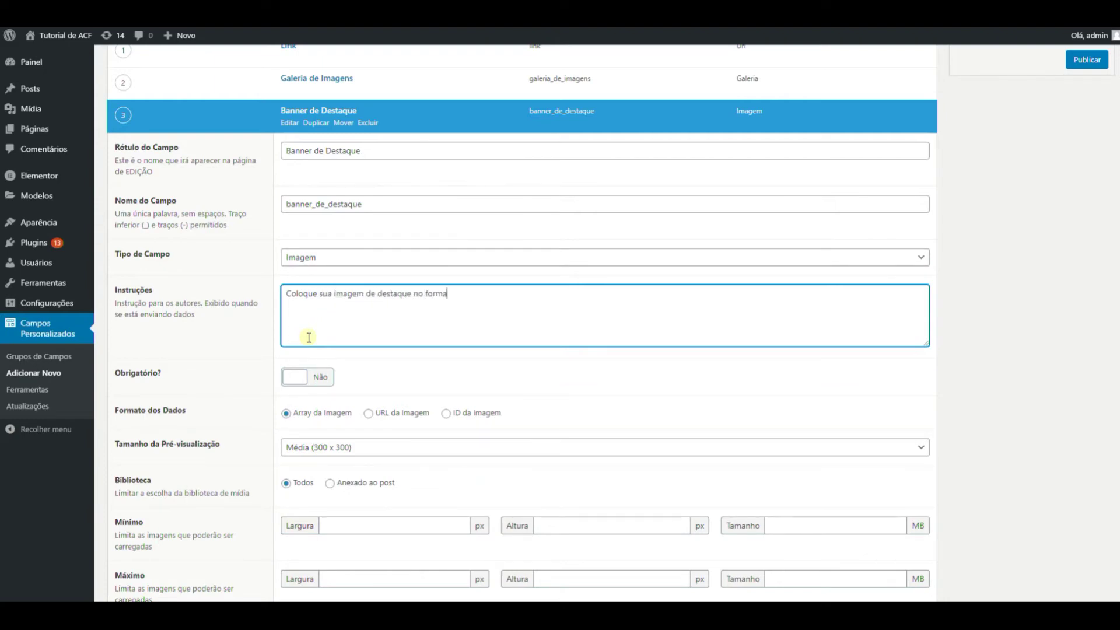
pyautogui.write('to )(1920x1080)')
pyautogui.click(308, 379)
pyautogui.click(308, 379)
# Set the banner field's preview size to Grande (1024 x 1024)
pyautogui.scroll(-3, 308, 350)
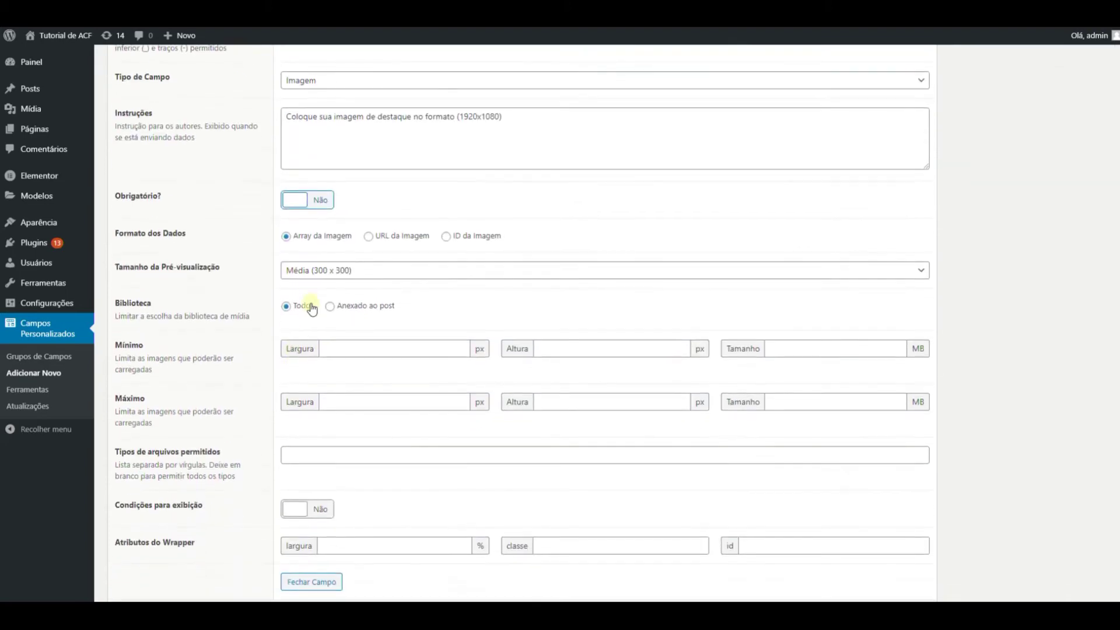
pyautogui.click(307, 275)
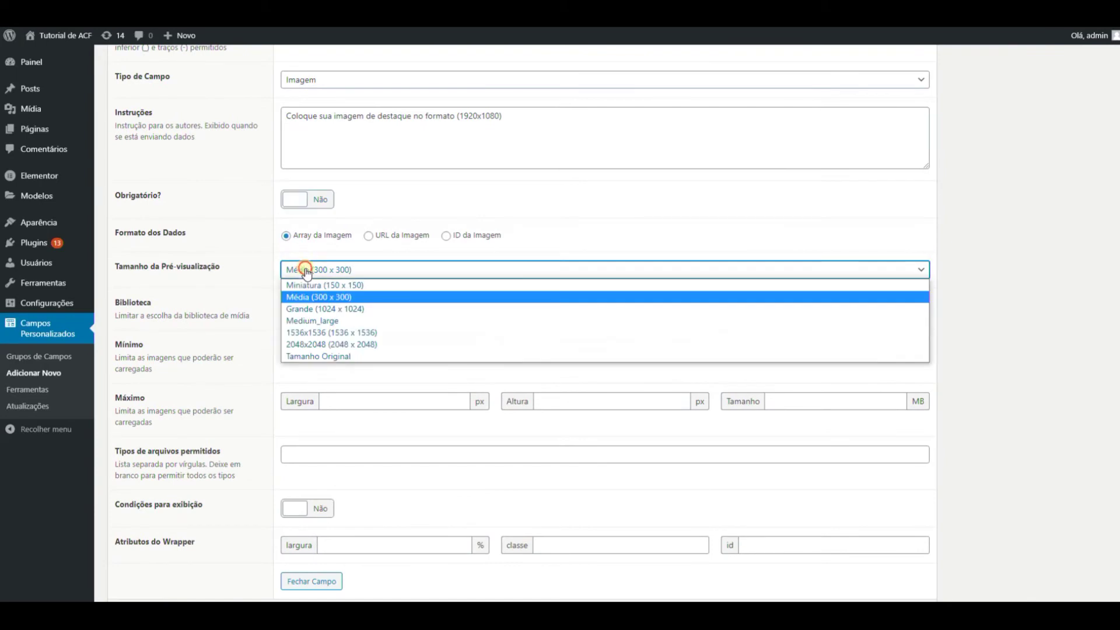
pyautogui.click(357, 309)
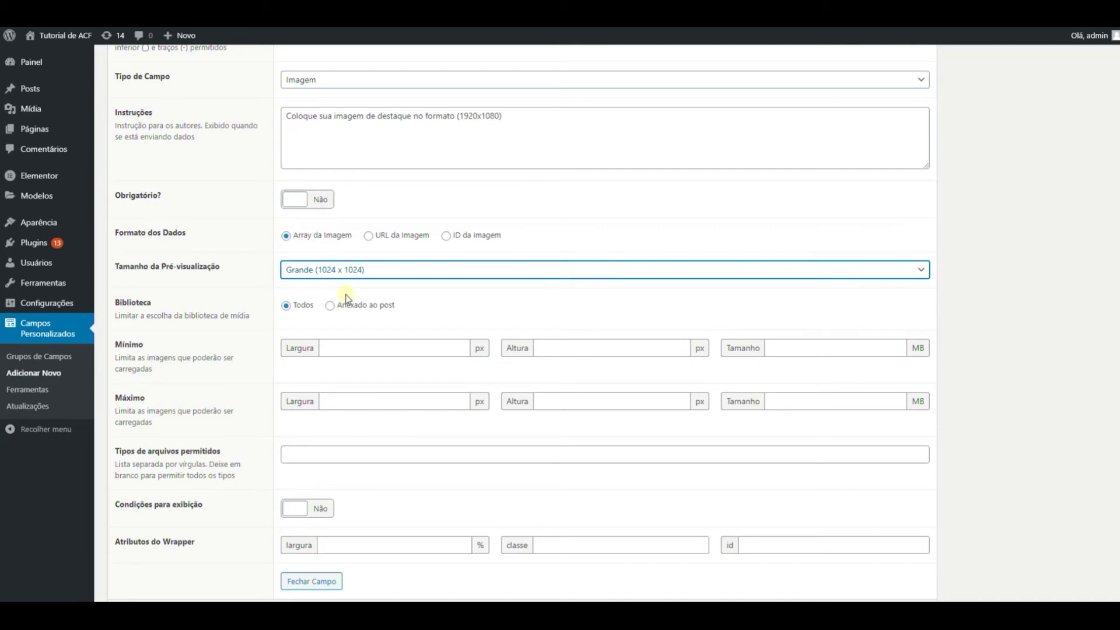
# Set the banner's minimum image dimensions to 1000 px wide and 500 px high
pyautogui.click(374, 349)
pyautogui.write('1')
pyautogui.write('100')
pyautogui.press('BackSpace')
pyautogui.press('BackSpace')
pyautogui.write('000')
pyautogui.press('Tab')
pyautogui.write('5')
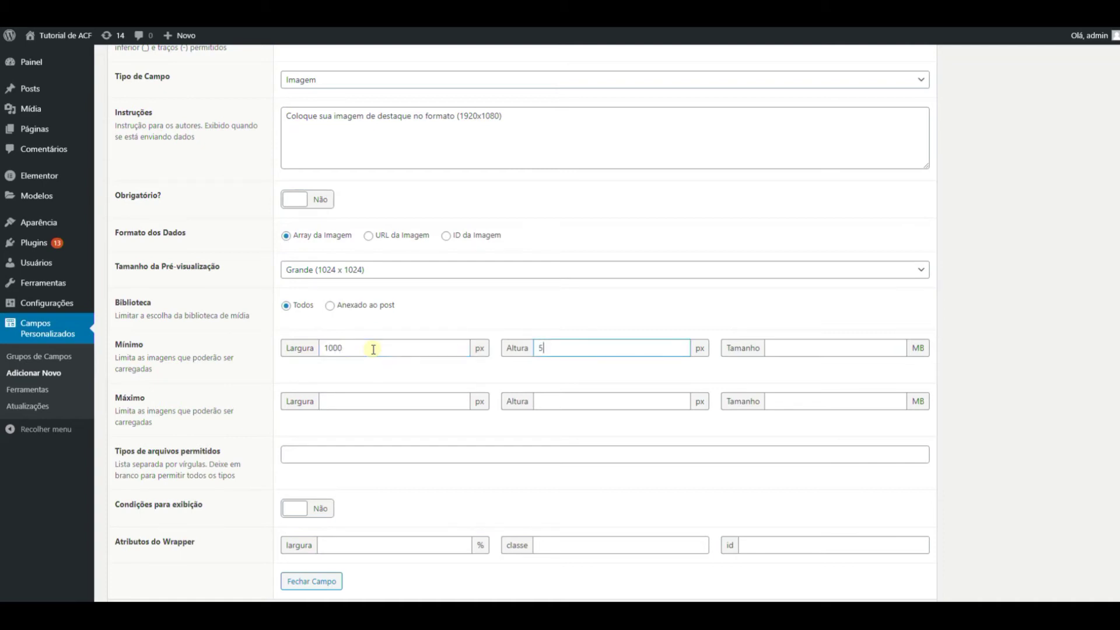
pyautogui.write('00')
pyautogui.press('BackSpace')
pyautogui.press('BackSpace')
pyautogui.write('00')
pyautogui.press('Tab')
pyautogui.press('Tab')
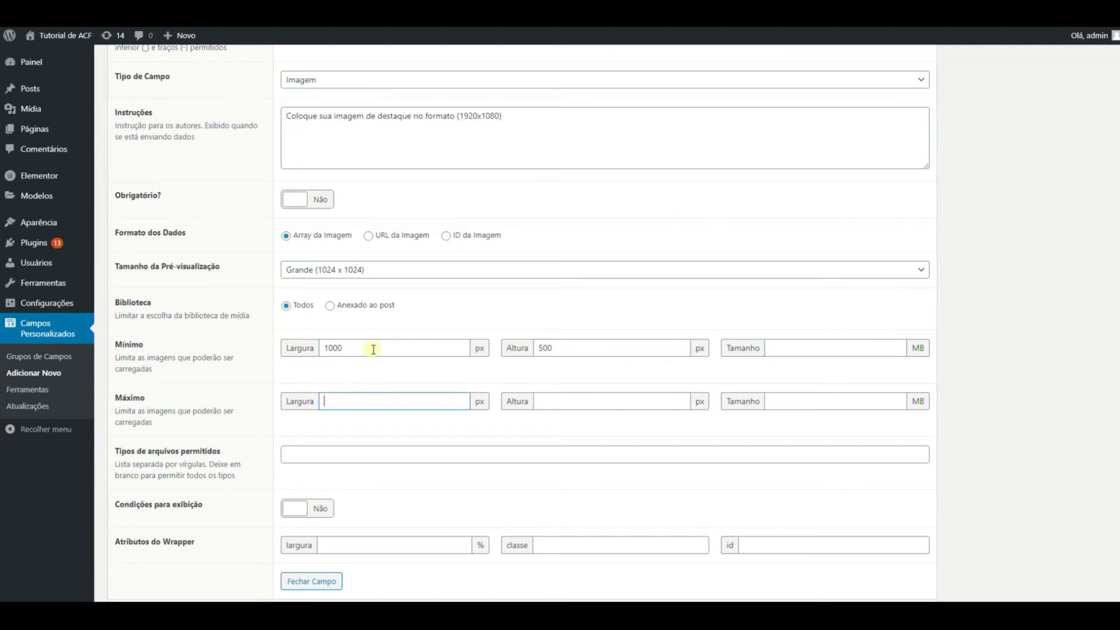
# Set the banner's maximum image dimensions to 1920 px wide and 1080 px high
pyautogui.write('192')
pyautogui.press('BackSpace')
pyautogui.press('BackSpace')
pyautogui.write('82')
pyautogui.press('BackSpace')
pyautogui.write('2')
pyautogui.press('BackSpace')
pyautogui.press('BackSpace')
pyautogui.write('920')
pyautogui.press('Tab')
pyautogui.write('1080')
pyautogui.press('BackSpace')
pyautogui.press('BackSpace')
pyautogui.write('80')
pyautogui.press('Tab')
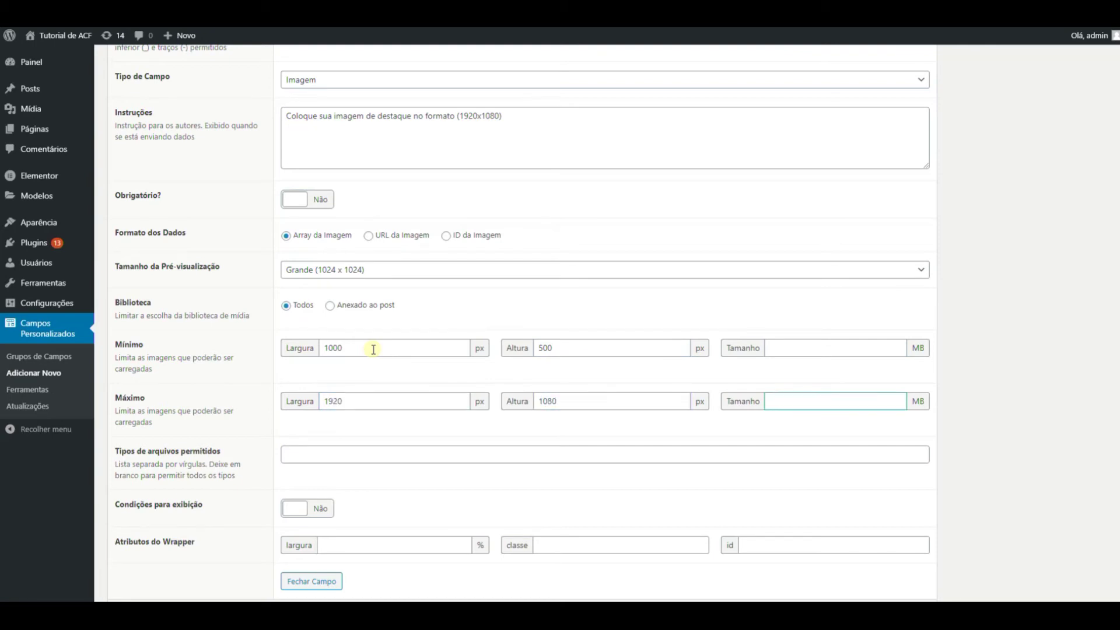
pyautogui.hotkey('shift', 'Tab')
pyautogui.hotkey('shift', 'Tab')
pyautogui.hotkey('shift', 'Tab')
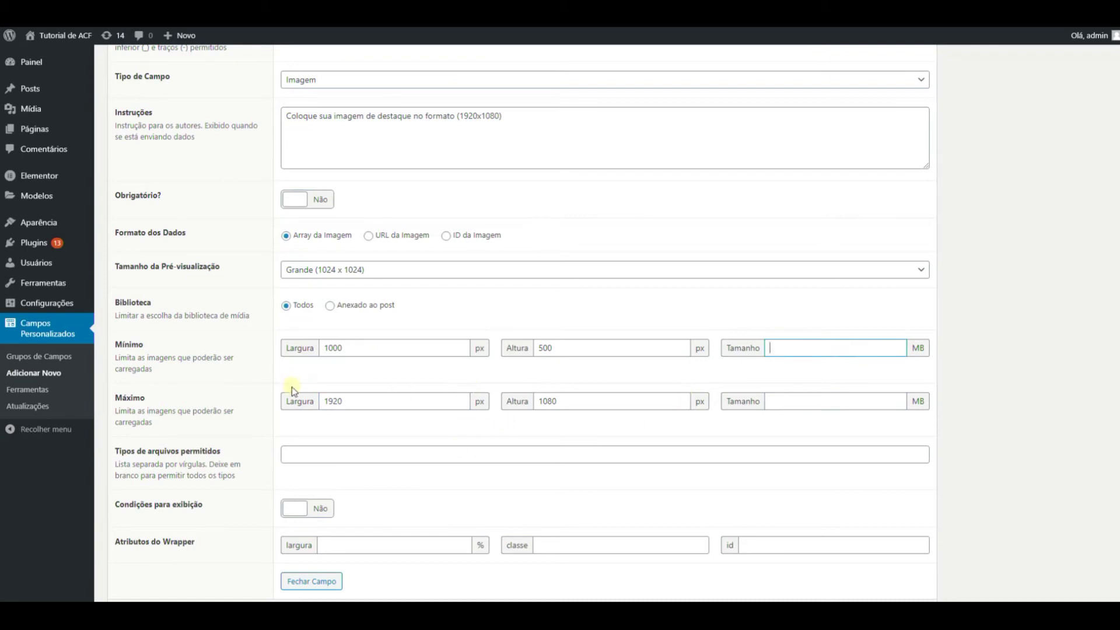
# Limit the banner's maximum file size to 5 MB
pyautogui.click(790, 407)
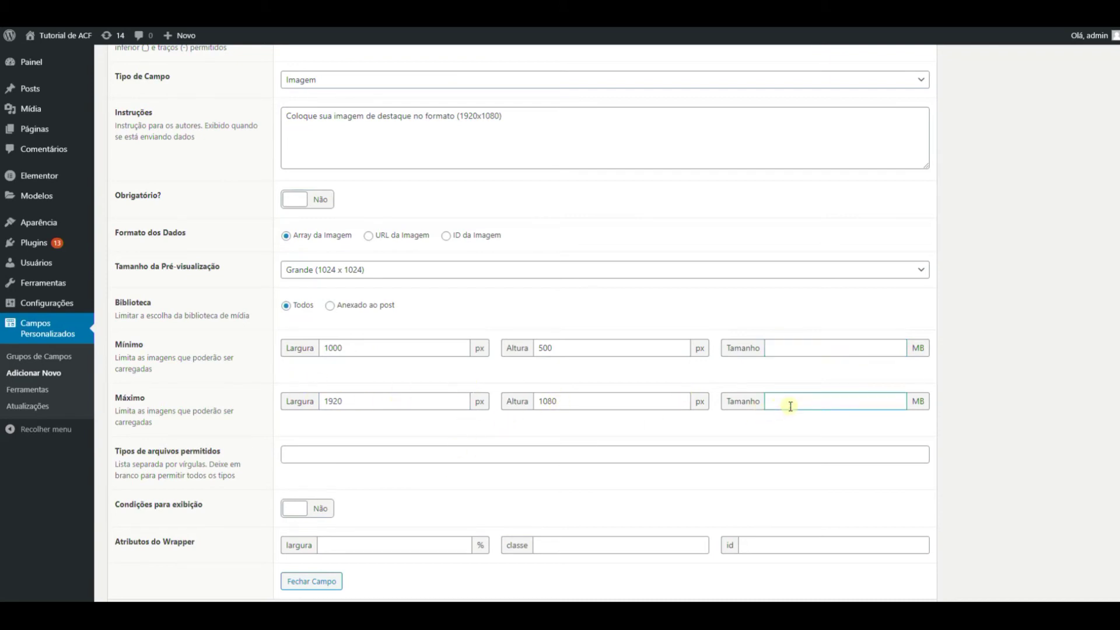
pyautogui.write('100')
pyautogui.press('BackSpace')
pyautogui.press('BackSpace')
pyautogui.press('BackSpace')
pyautogui.write('10')
pyautogui.press('BackSpace')
pyautogui.press('BackSpace')
pyautogui.write('5')
pyautogui.click(856, 438)
pyautogui.scroll(-3, 820, 422)
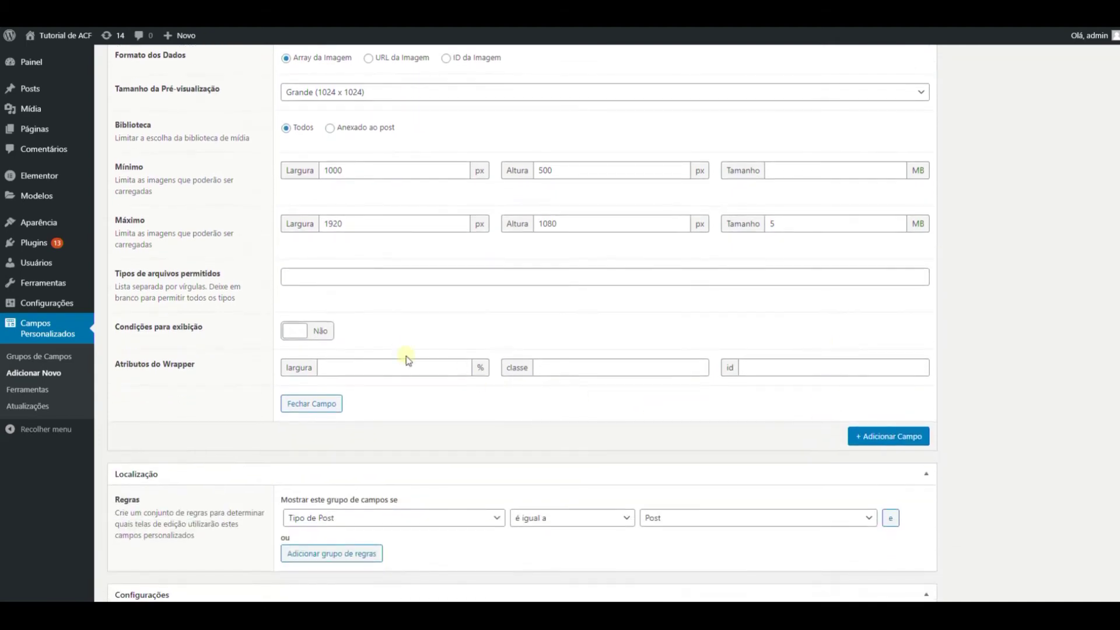
# Restrict the banner field's allowed file types to png and jpg, and collapse the field
pyautogui.click(326, 275)
pyautogui.write('png, ')
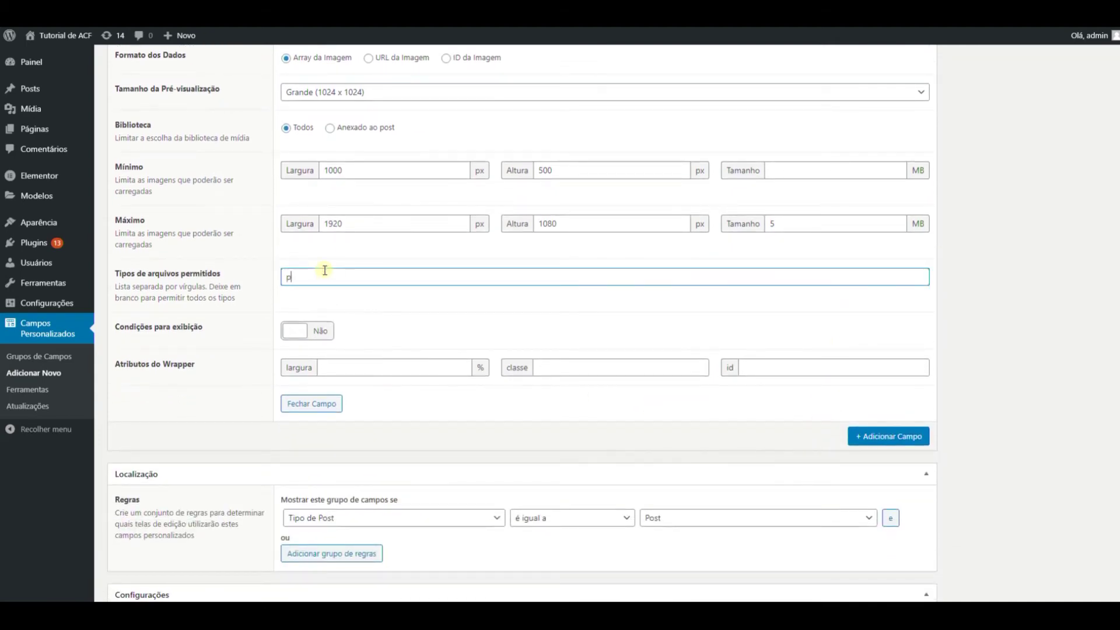
pyautogui.write('jpg')
pyautogui.click(311, 404)
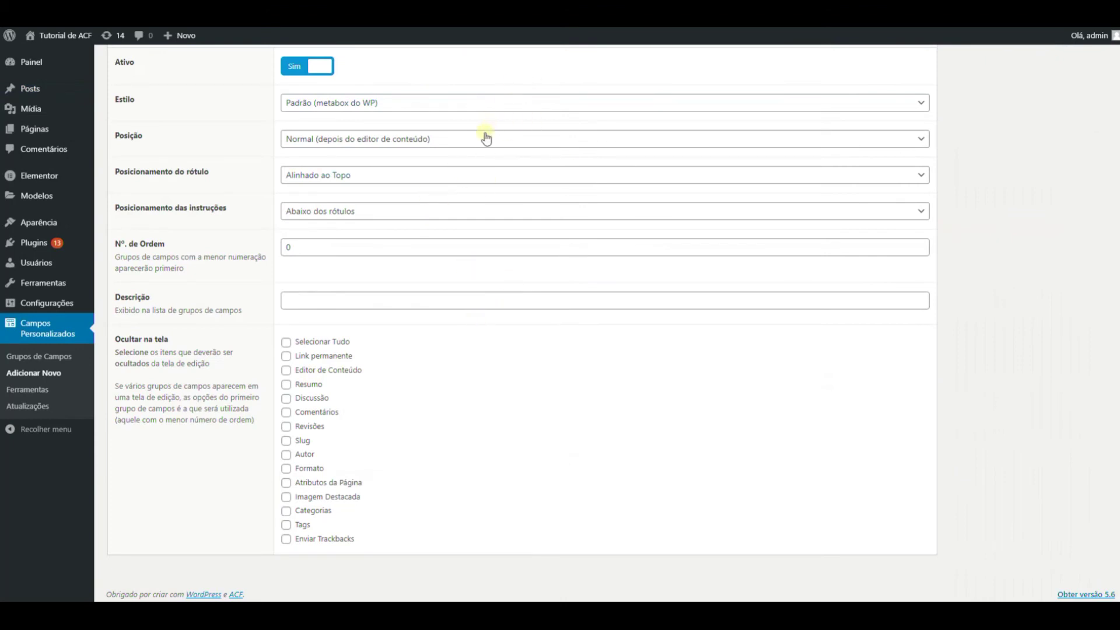
# Review the field group's available style and position options
pyautogui.click(339, 140)
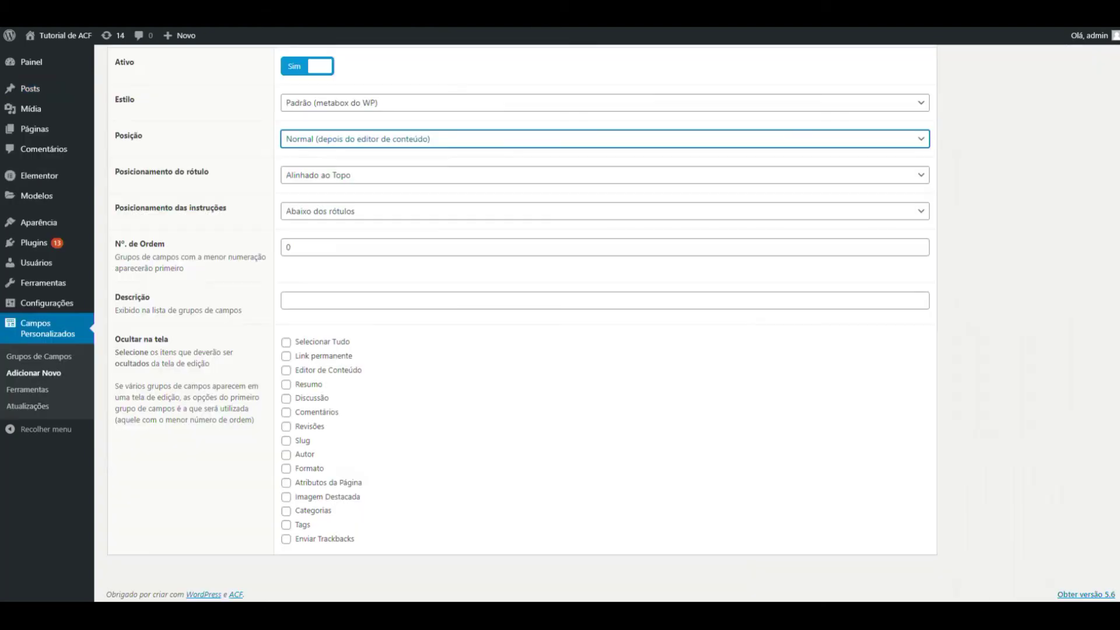
pyautogui.click(325, 140)
pyautogui.click(412, 102)
pyautogui.click(413, 103)
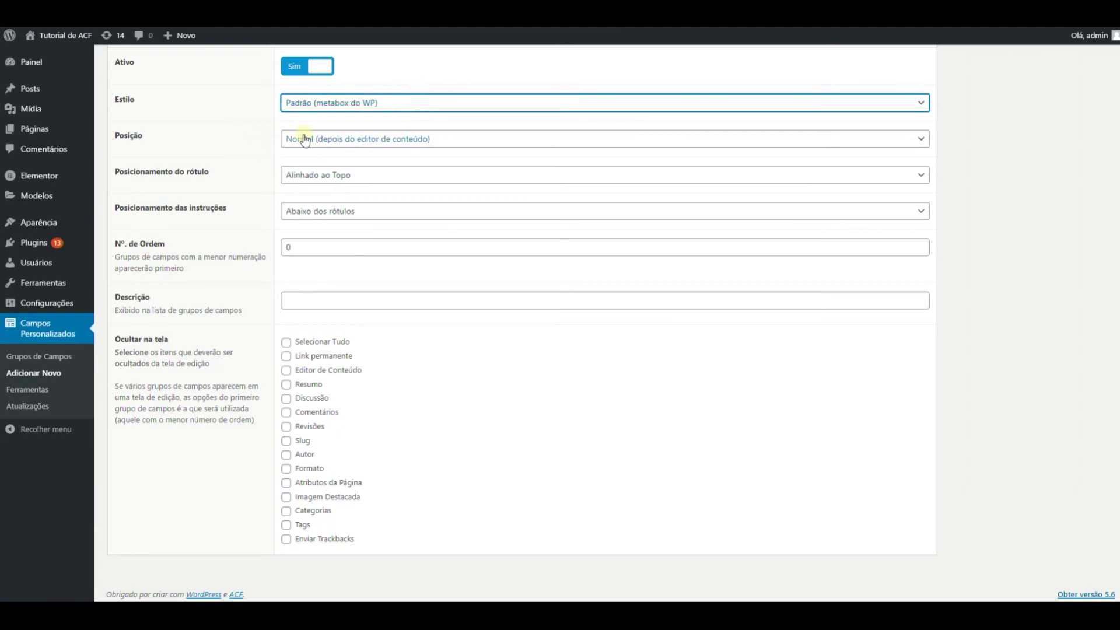
pyautogui.click(456, 140)
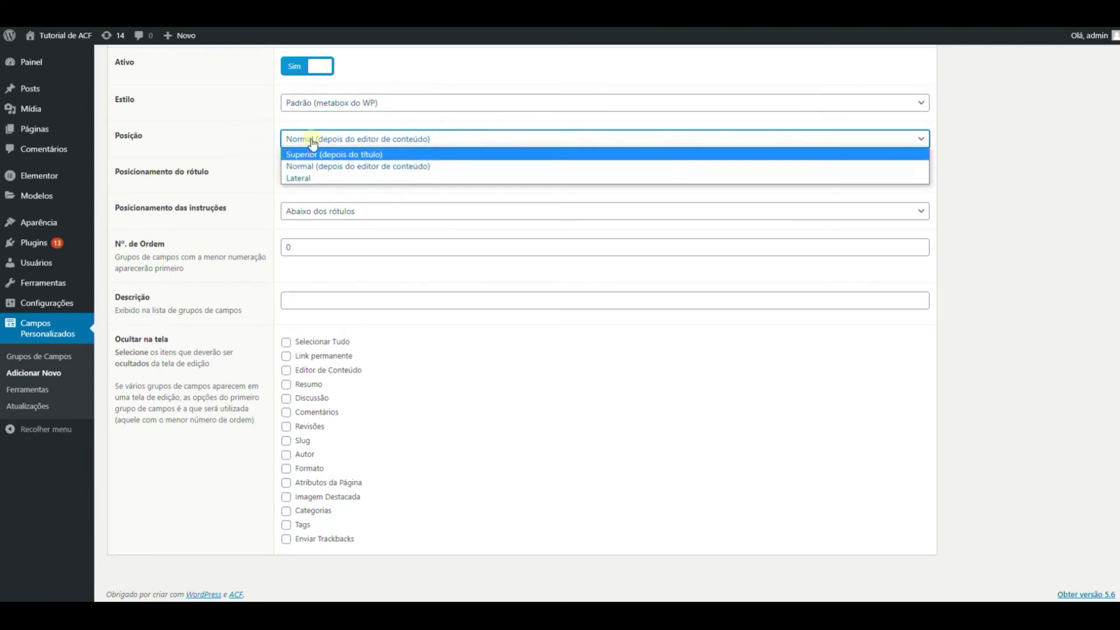
pyautogui.click(236, 156)
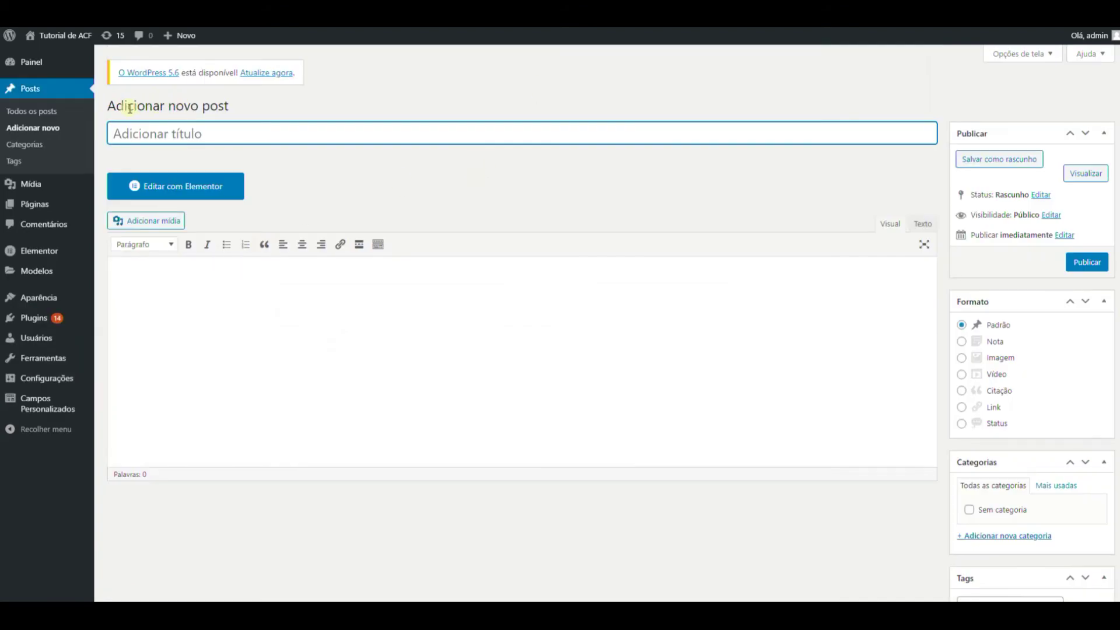
pyautogui.moveTo(109, 106)
pyautogui.mouseDown()
pyautogui.moveTo(257, 99)
pyautogui.moveTo(109, 106)
pyautogui.mouseUp()
pyautogui.click(277, 98)
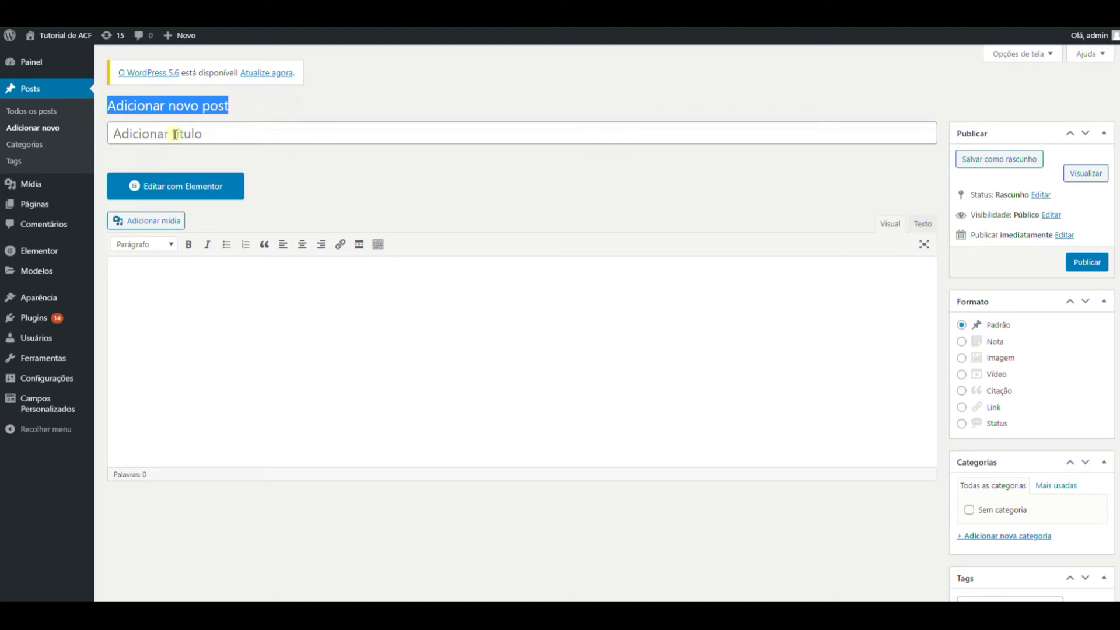
pyautogui.click(143, 132)
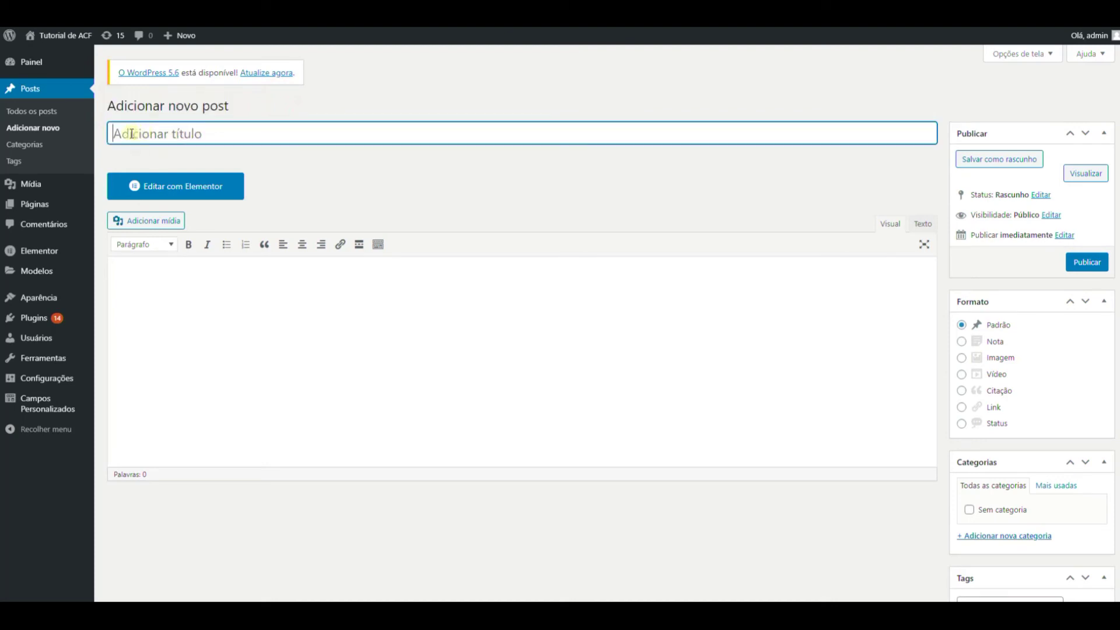
pyautogui.write('jkjjhj')
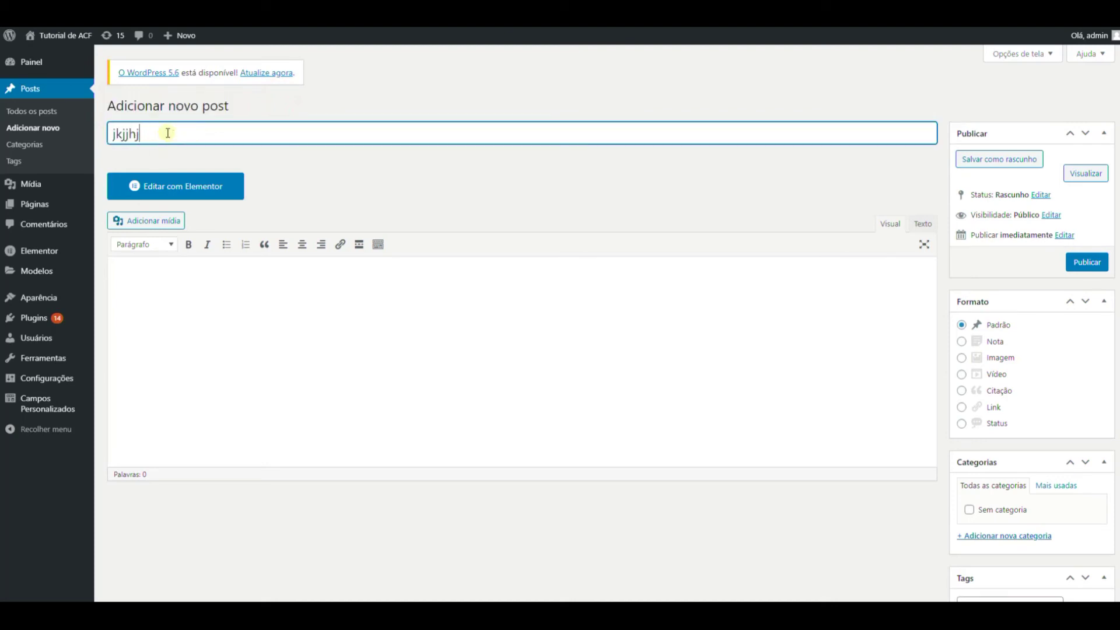
pyautogui.press('BackSpace')
pyautogui.press('BackSpace')
pyautogui.press('BackSpace')
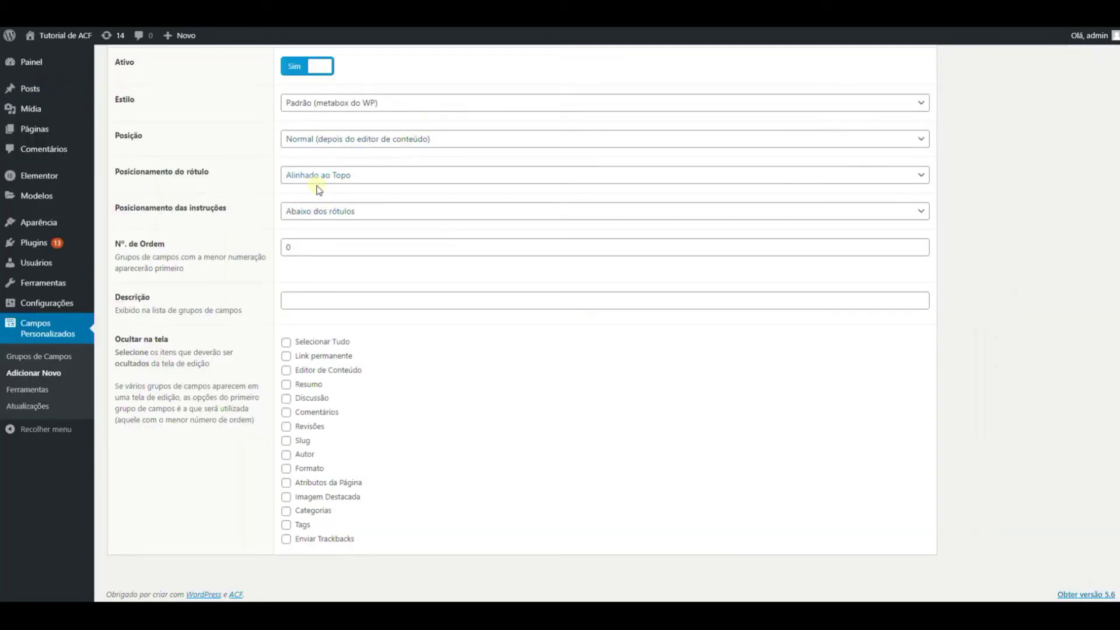
# Check the instruction placement options and set the field group's description to "Painel Especial Plus"
pyautogui.click(323, 212)
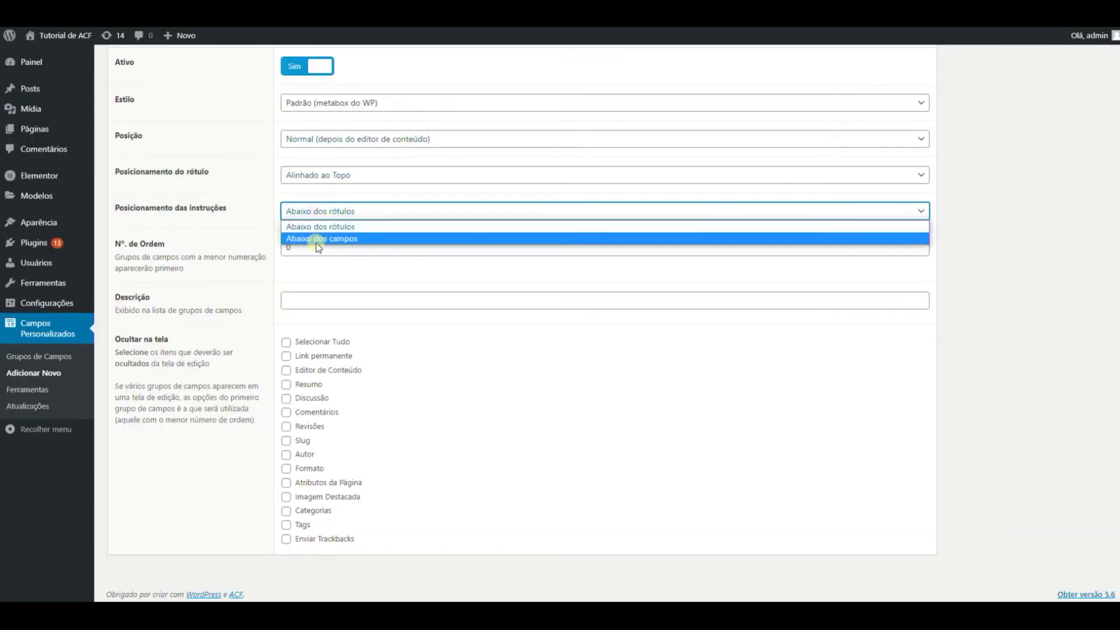
pyautogui.click(260, 215)
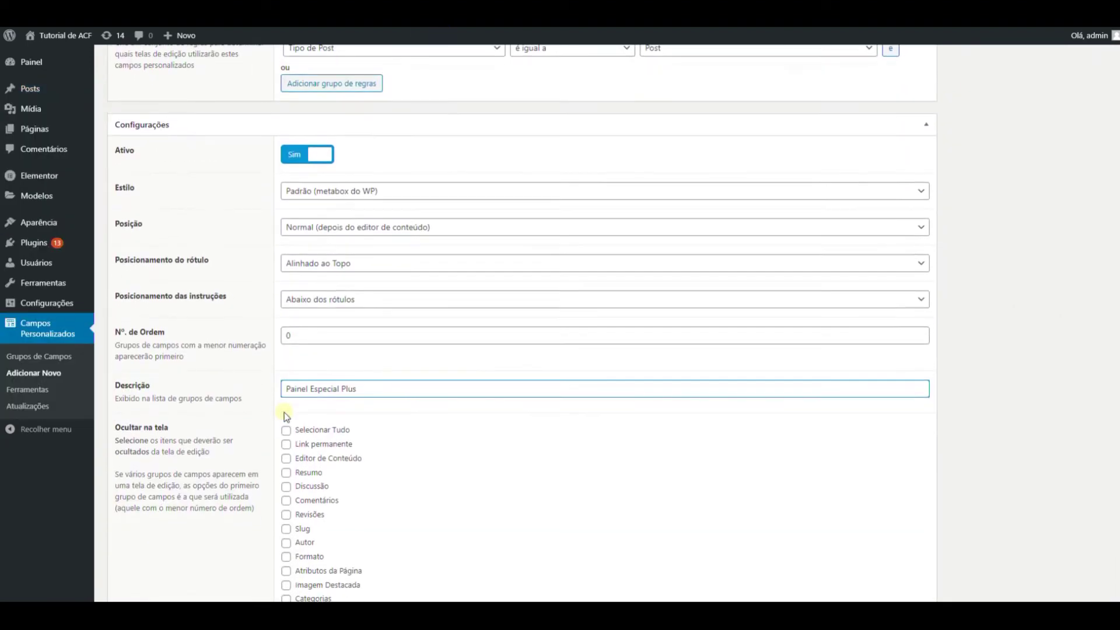
pyautogui.scroll(-2, 306, 364)
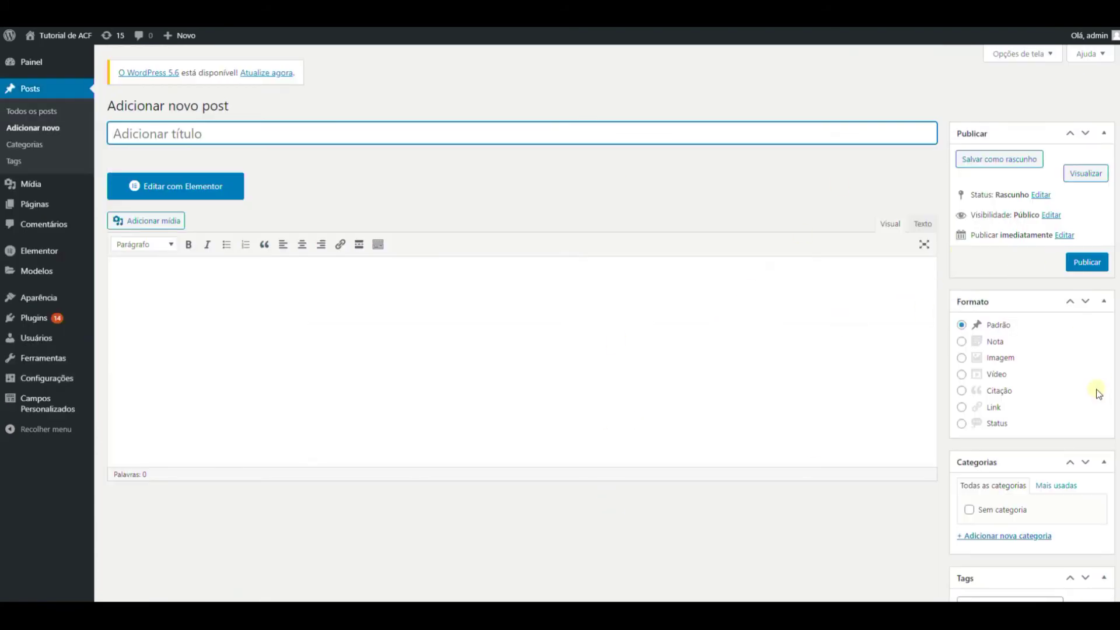
# Enable the Resumo, Enviar trackbacks, Discussão, Slug and Autor boxes on the new post's edit screen
pyautogui.click(1020, 53)
pyautogui.click(496, 78)
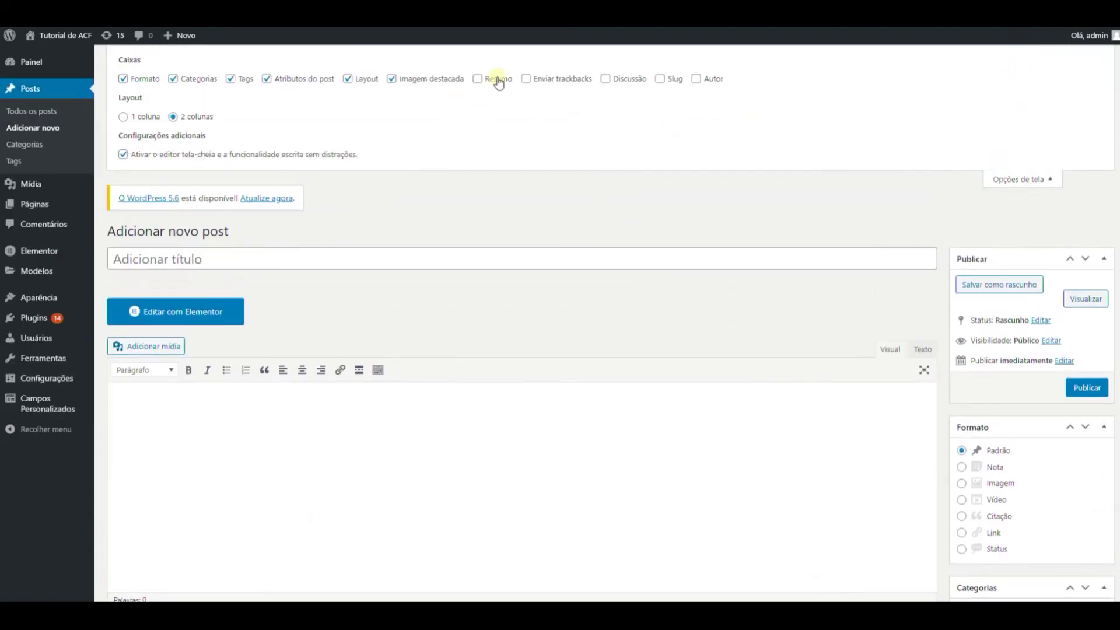
pyautogui.click(563, 78)
pyautogui.click(633, 78)
pyautogui.click(678, 79)
pyautogui.click(711, 78)
pyautogui.click(1033, 179)
pyautogui.scroll(-5, 412, 373)
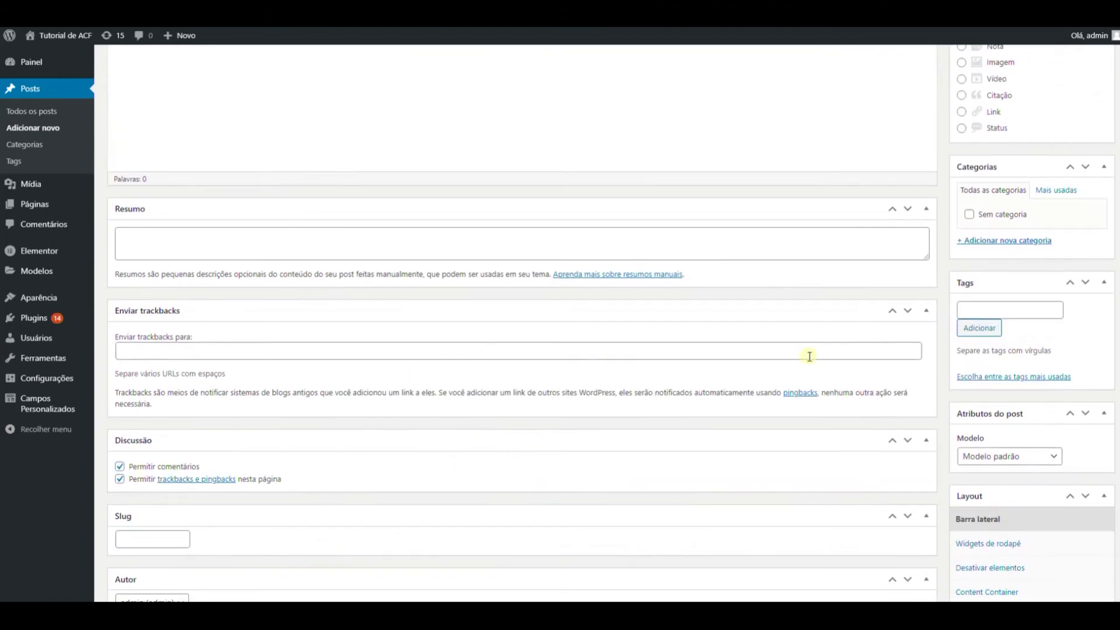
pyautogui.scroll(-3, 759, 357)
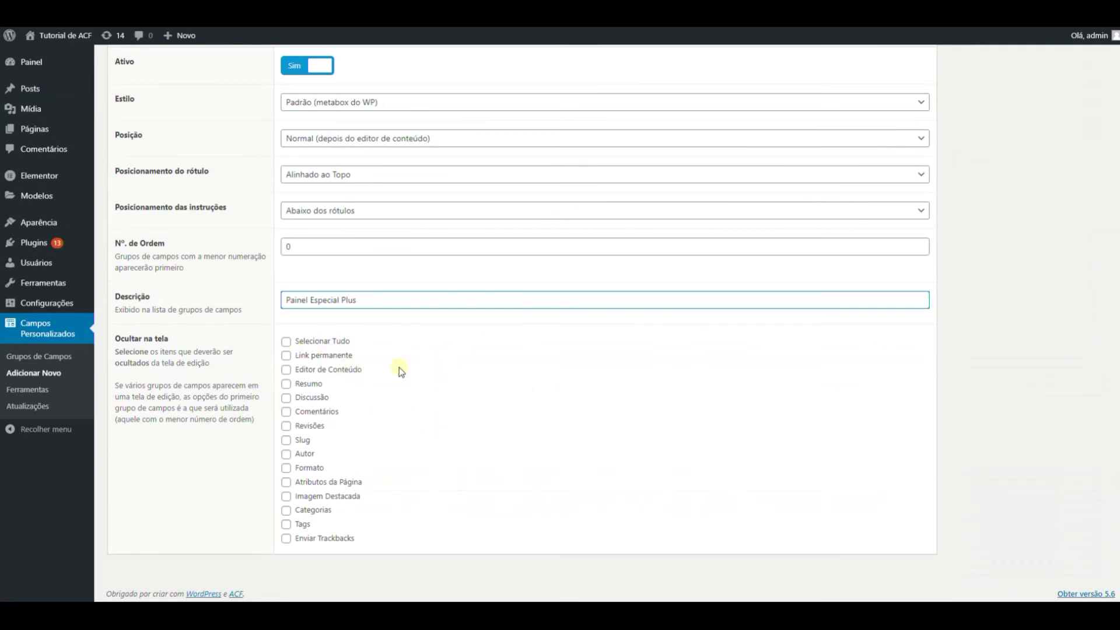
# Set the field group to hide all edit-screen items except Categorias, Resumo, Editor de Conteúdo and Link permanente
pyautogui.click(287, 343)
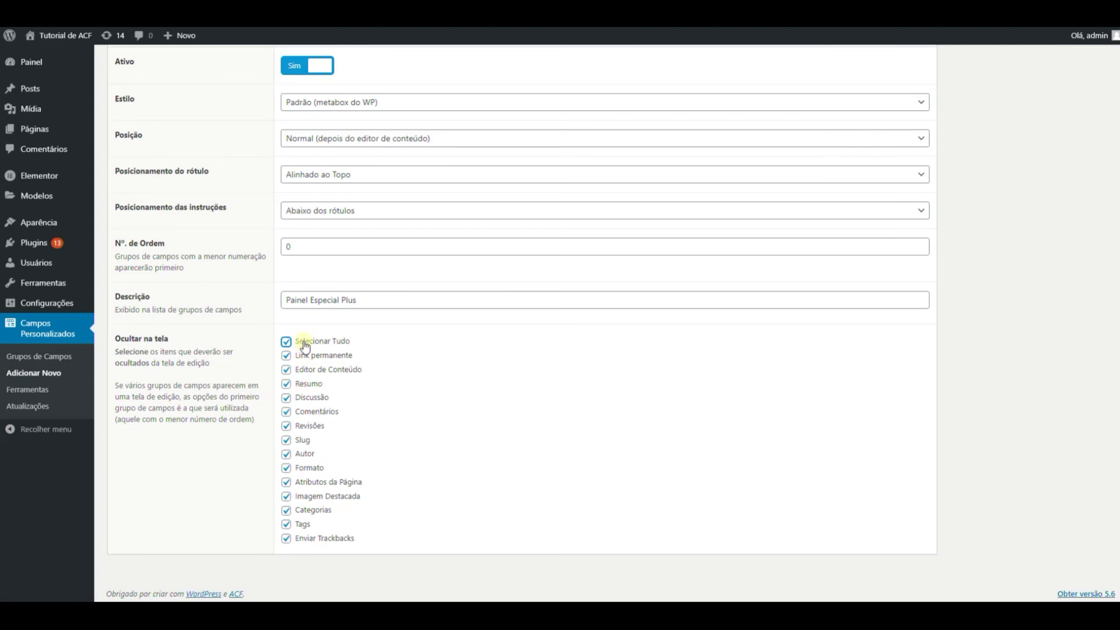
pyautogui.click(314, 511)
pyautogui.doubleClick(311, 497)
pyautogui.click(305, 384)
pyautogui.click(319, 372)
pyautogui.click(318, 356)
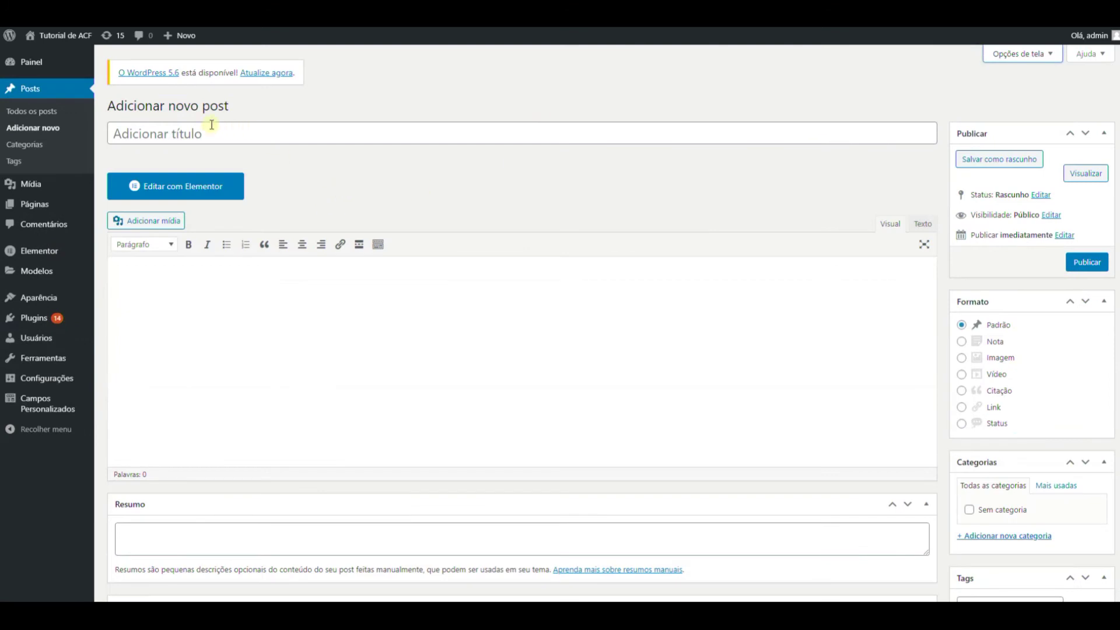
# Give the new post the sample title "jlkjlkjljl" and try editing its permalink
pyautogui.click(175, 132)
pyautogui.write('jlkjlklj')
pyautogui.click(256, 166)
pyautogui.click(317, 355)
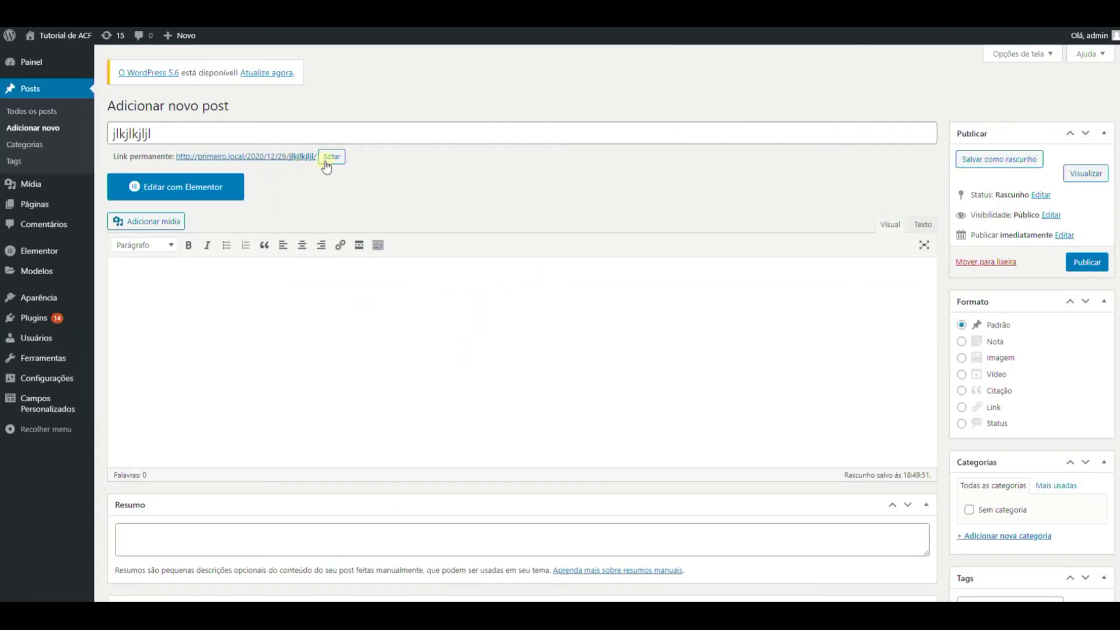
pyautogui.click(330, 155)
pyautogui.doubleClick(330, 156)
pyautogui.press('BackSpace')
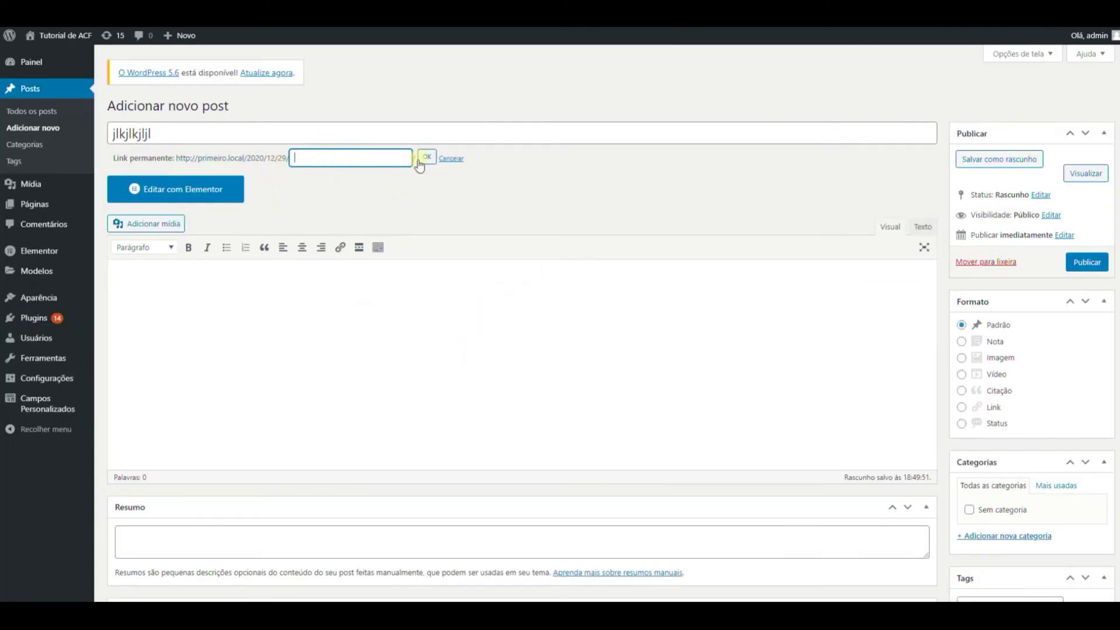
pyautogui.click(425, 159)
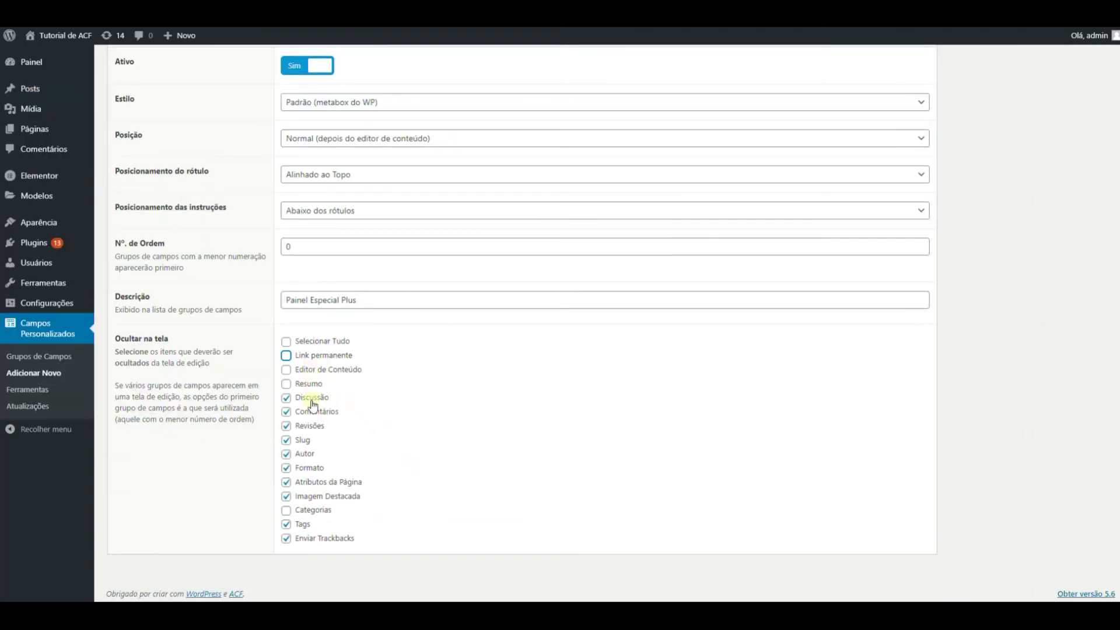
# Select all of the field group's hide-on-screen items and clear them again
pyautogui.click(301, 341)
pyautogui.click(301, 341)
pyautogui.scroll(8, 905, 358)
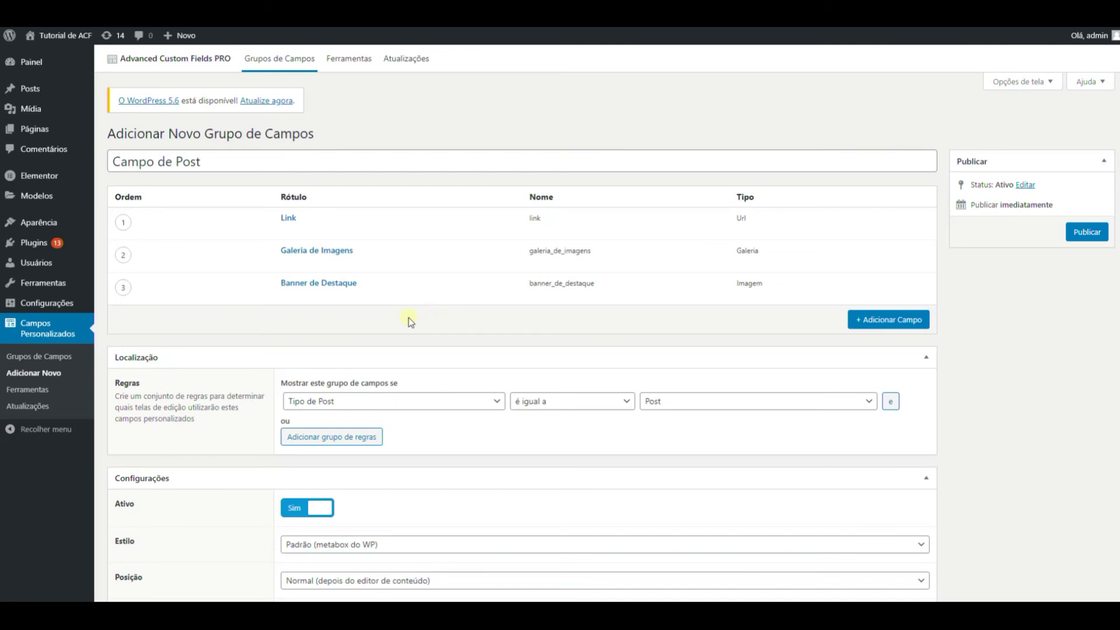
# Create a post category named "Destaque"
pyautogui.moveTo(40, 91)
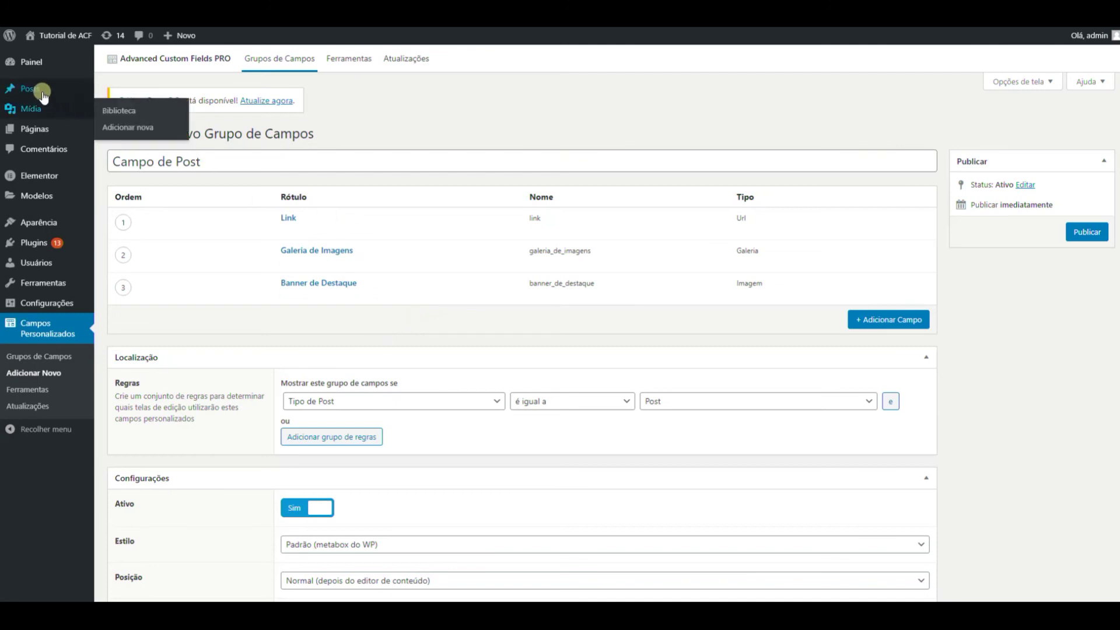
pyautogui.click(104, 127)
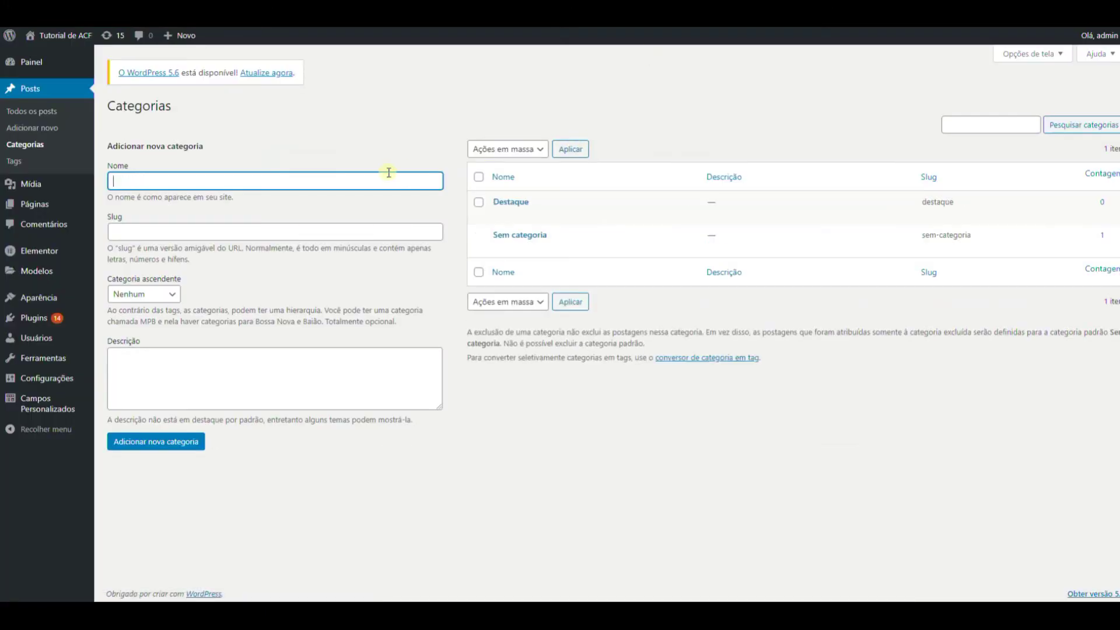
pyautogui.moveTo(607, 258)
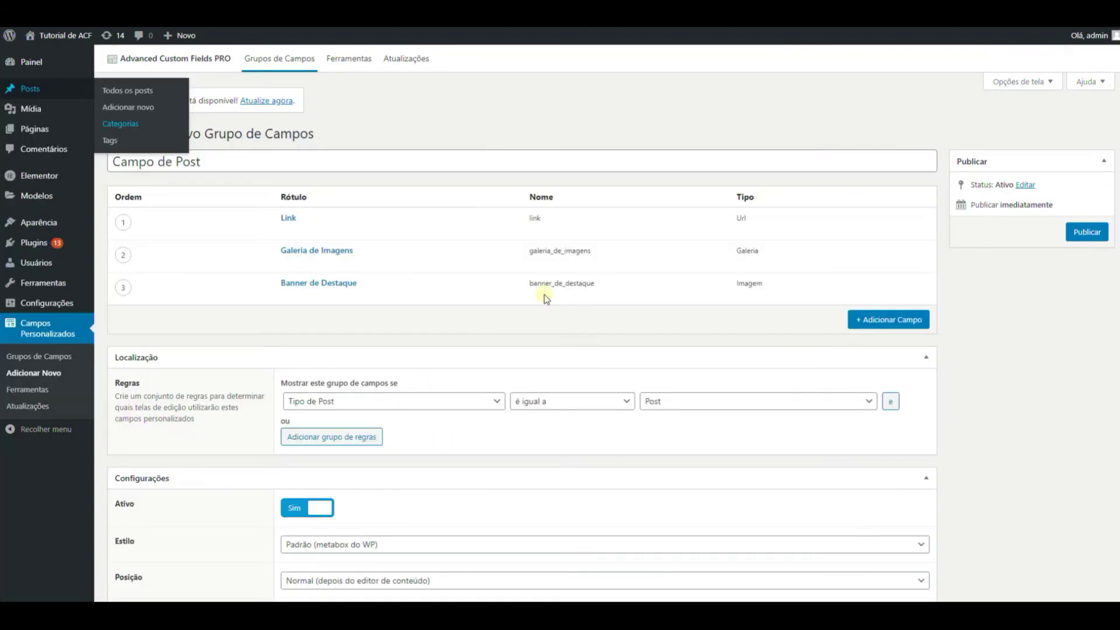
# Publish the "Campo de Post" field group
pyautogui.click(542, 356)
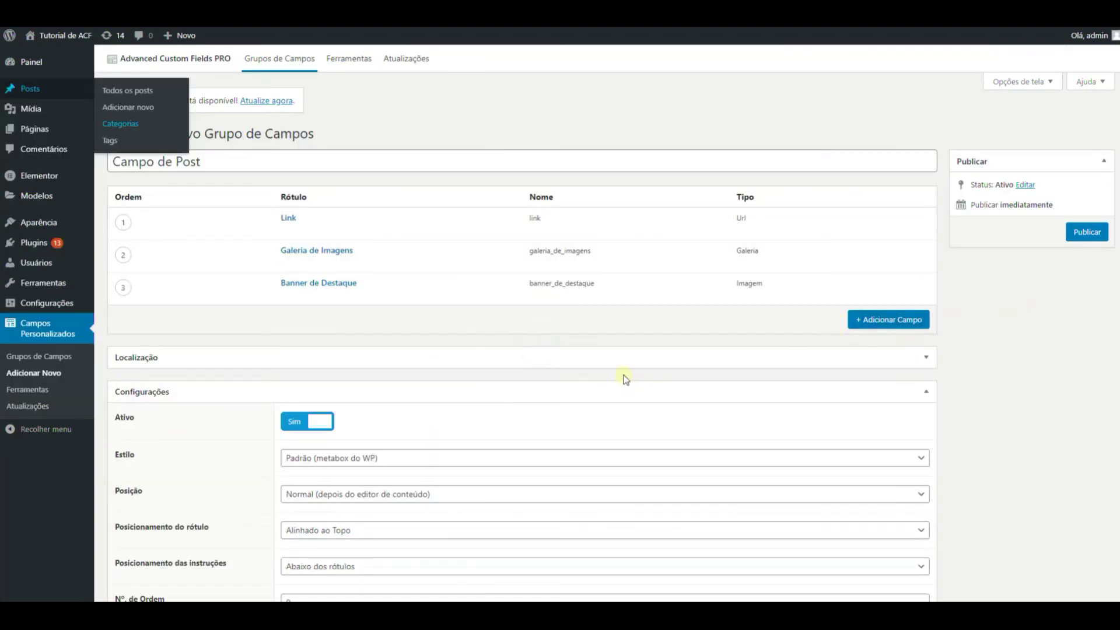
pyautogui.click(622, 358)
pyautogui.click(1087, 232)
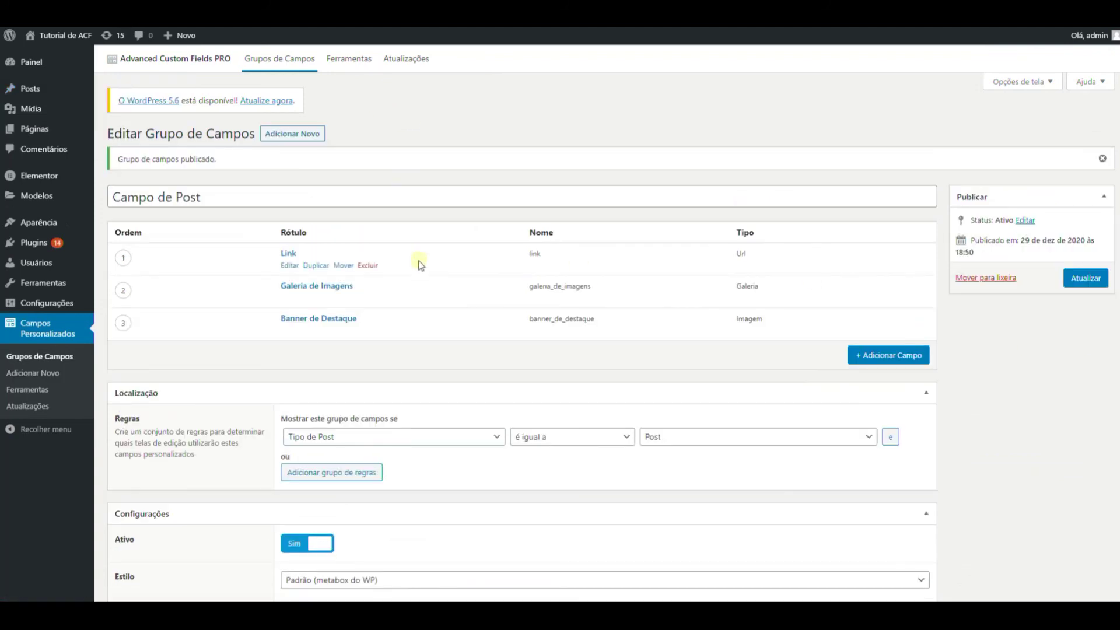
# Set the field group's location rule to Categoria de Post é igual a Destaque and update the group
pyautogui.scroll(-1, 426, 274)
pyautogui.scroll(-1, 430, 286)
pyautogui.click(476, 317)
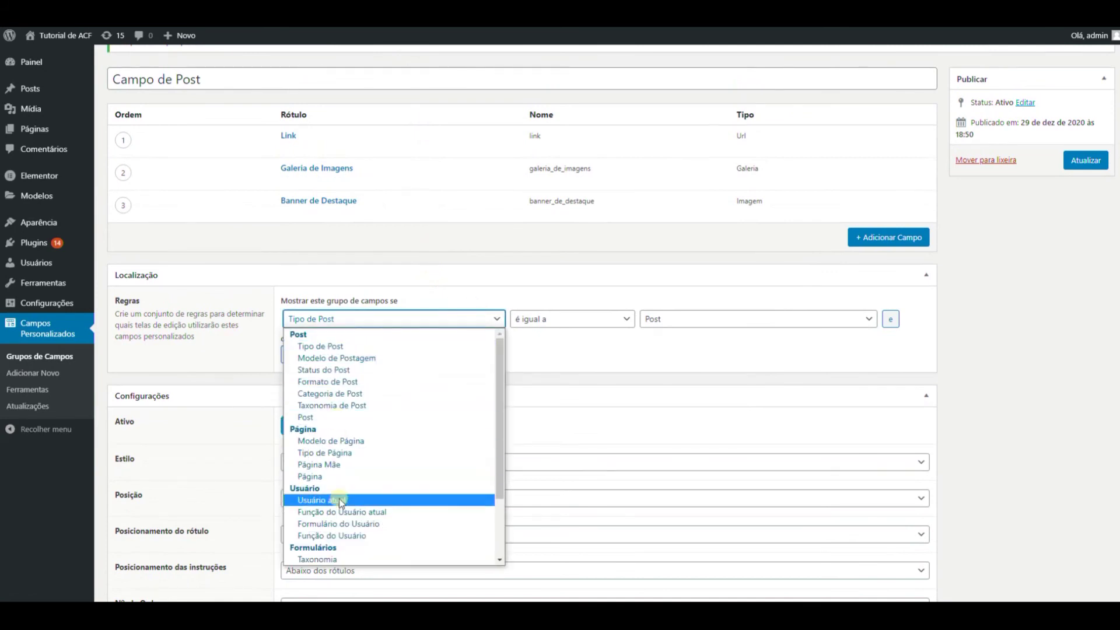
pyautogui.scroll(-3, 372, 385)
pyautogui.scroll(3, 373, 387)
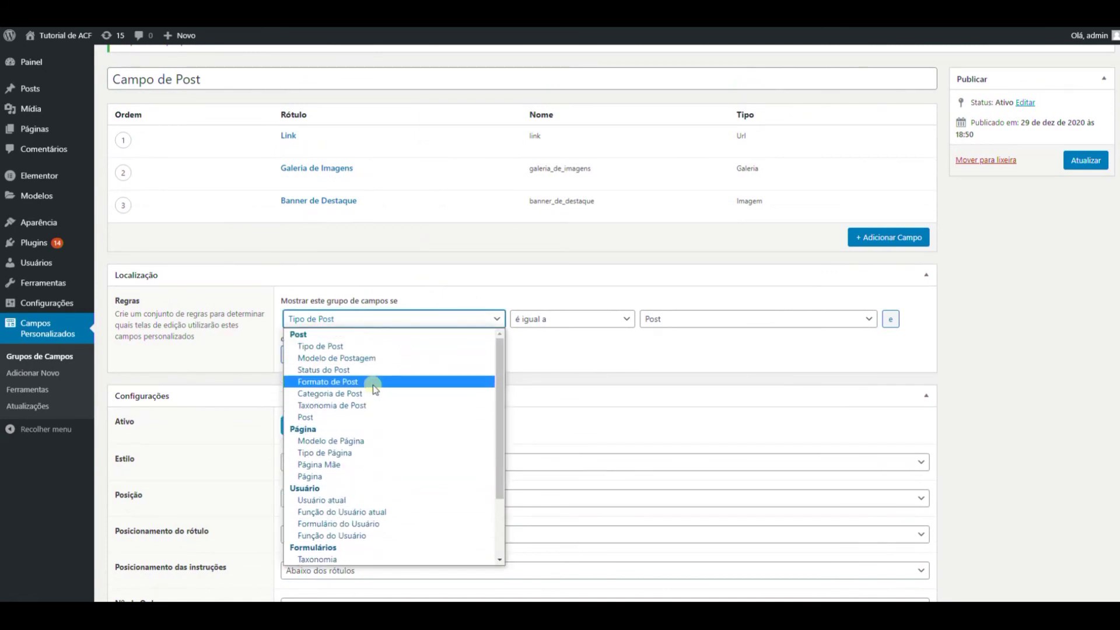
pyautogui.click(224, 336)
pyautogui.click(319, 319)
pyautogui.click(340, 395)
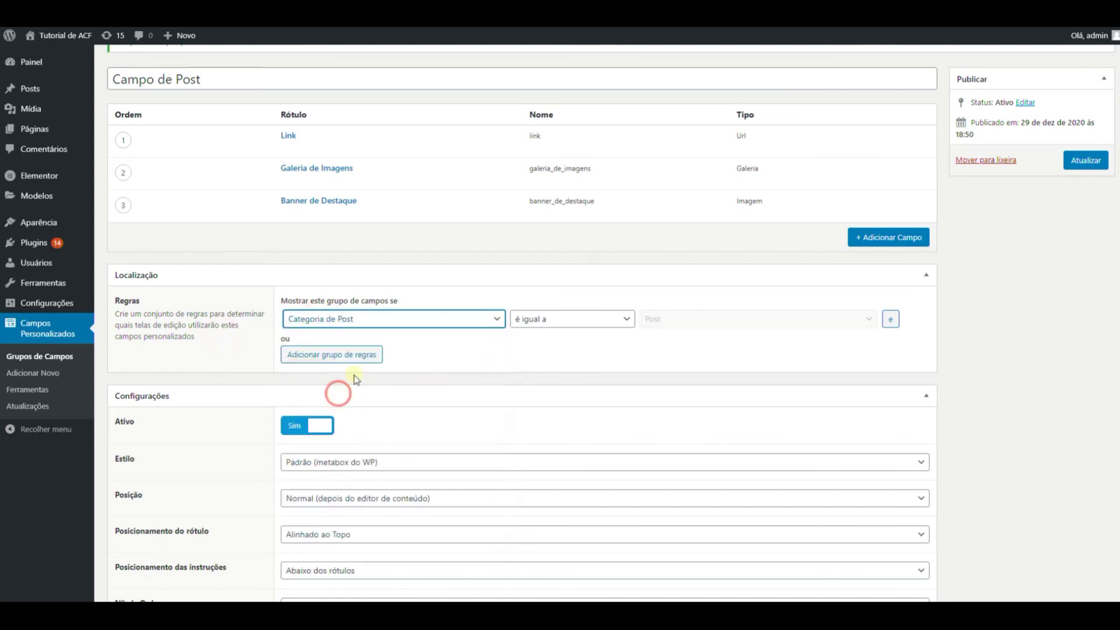
pyautogui.click(693, 331)
pyautogui.click(600, 347)
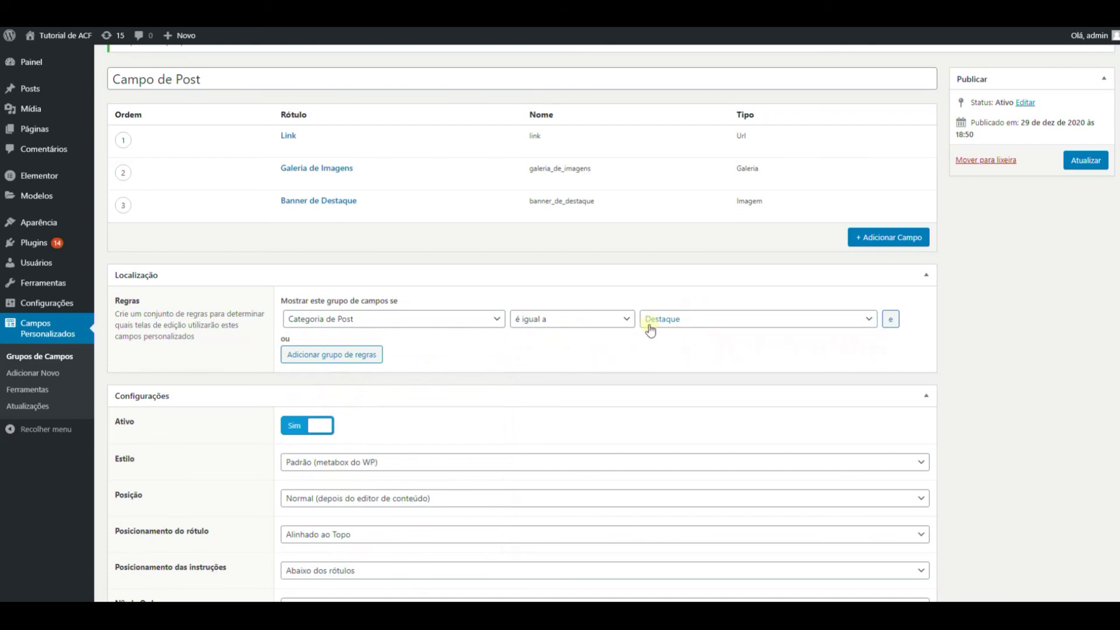
pyautogui.click(1087, 160)
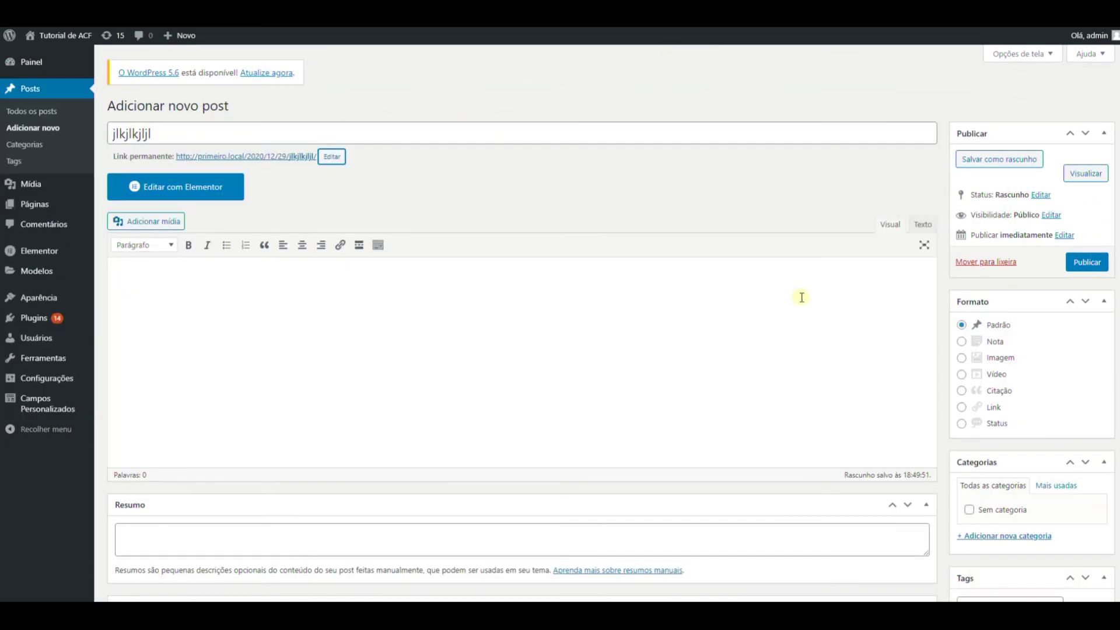
# Reload the new post page, discarding its unsaved changes
pyautogui.scroll(-7, 667, 285)
pyautogui.scroll(4, 667, 285)
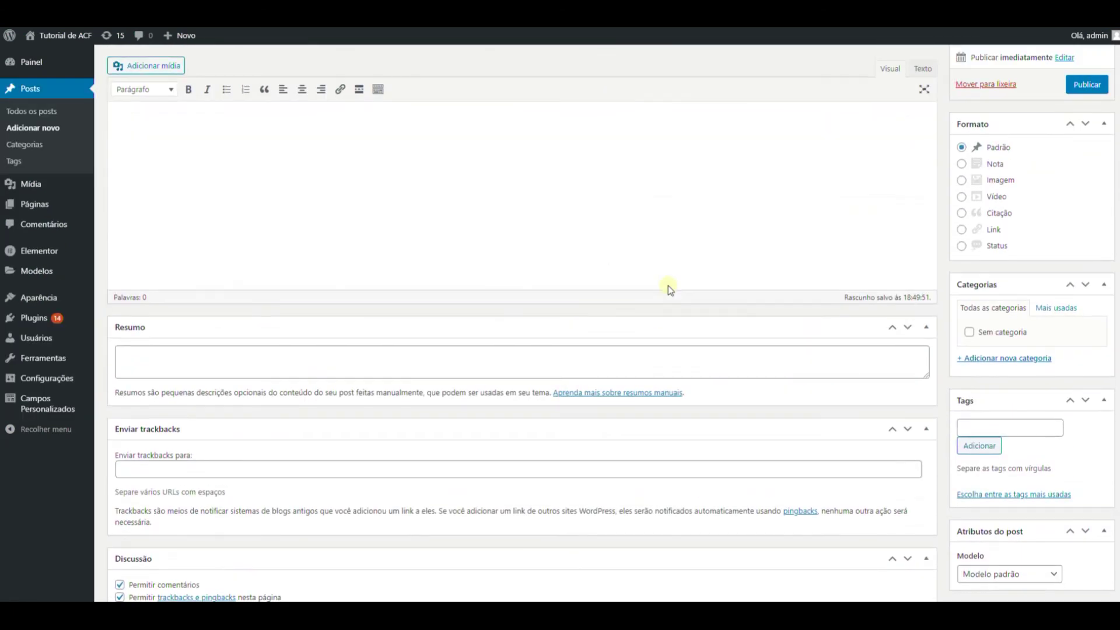
pyautogui.press('F5')
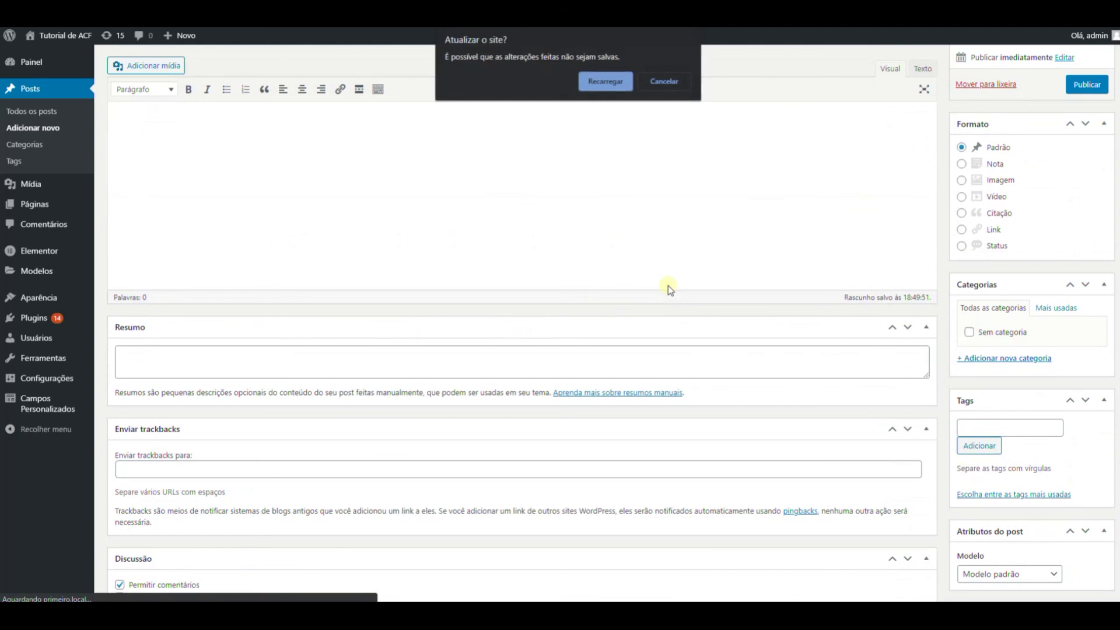
pyautogui.click(586, 85)
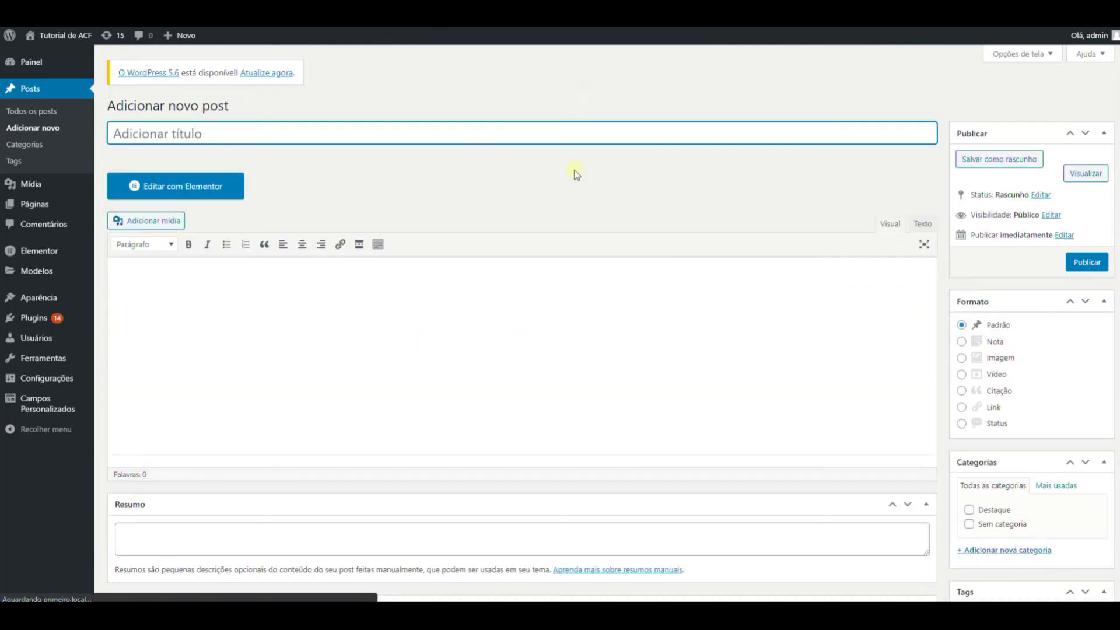
# Hide the Formato, Tags, Atributos do post, Layout, Resumo, Enviar trackbacks, Discussão, Slug and Autor boxes on the post editing screen
pyautogui.scroll(-8, 569, 199)
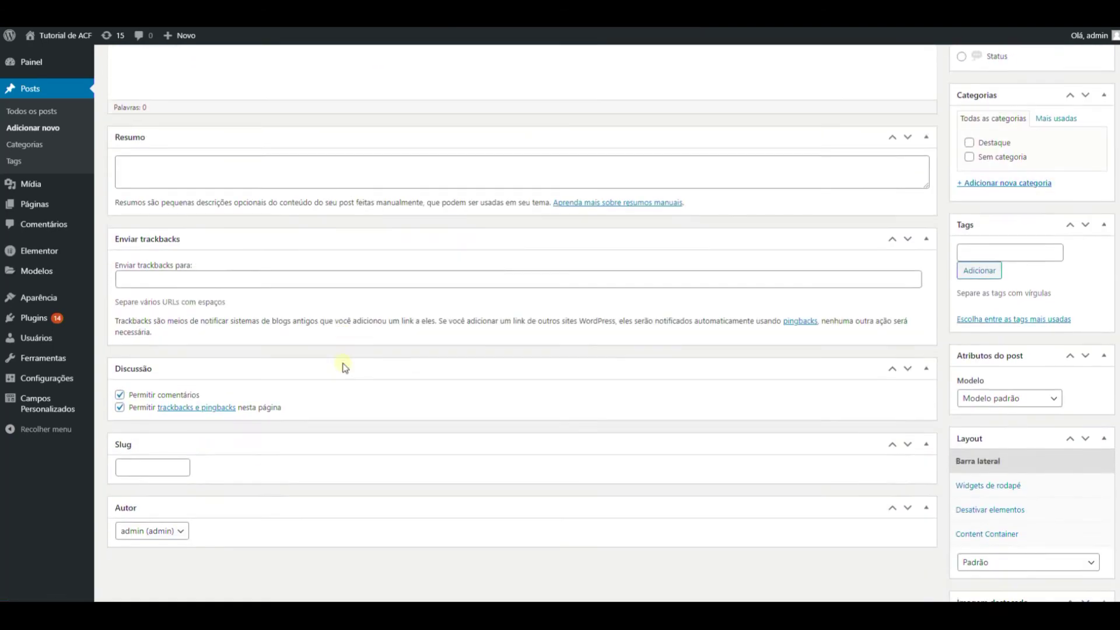
pyautogui.scroll(8, 449, 318)
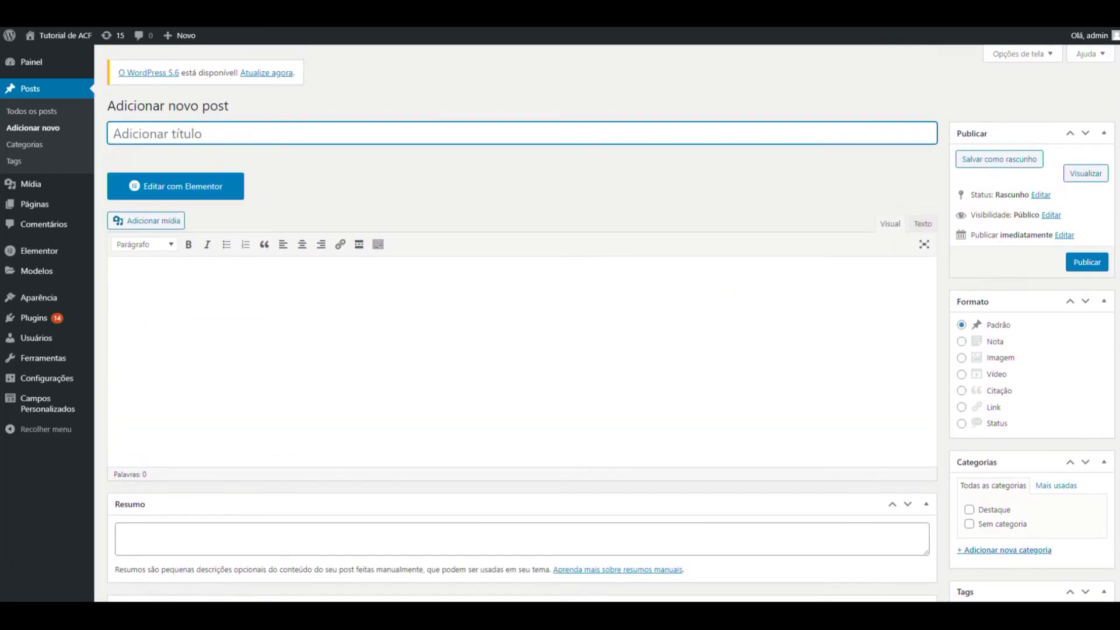
pyautogui.click(1021, 53)
pyautogui.click(707, 79)
pyautogui.click(669, 78)
pyautogui.click(616, 79)
pyautogui.click(560, 79)
pyautogui.click(505, 79)
pyautogui.click(435, 79)
pyautogui.click(432, 79)
pyautogui.click(359, 79)
pyautogui.click(304, 79)
pyautogui.click(242, 78)
pyautogui.click(123, 79)
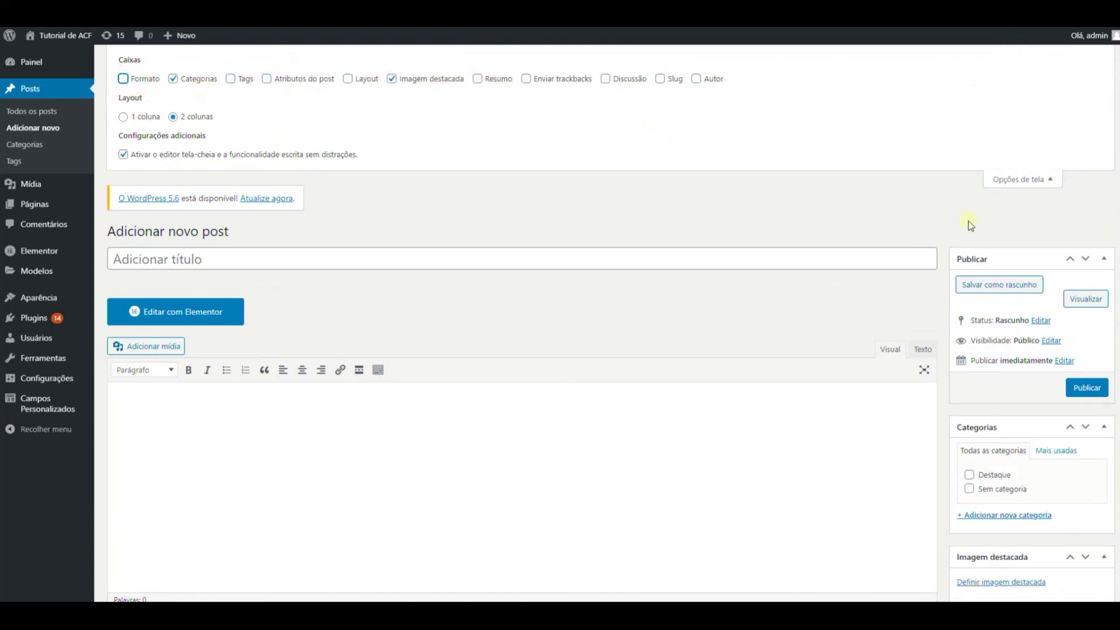
pyautogui.click(1035, 179)
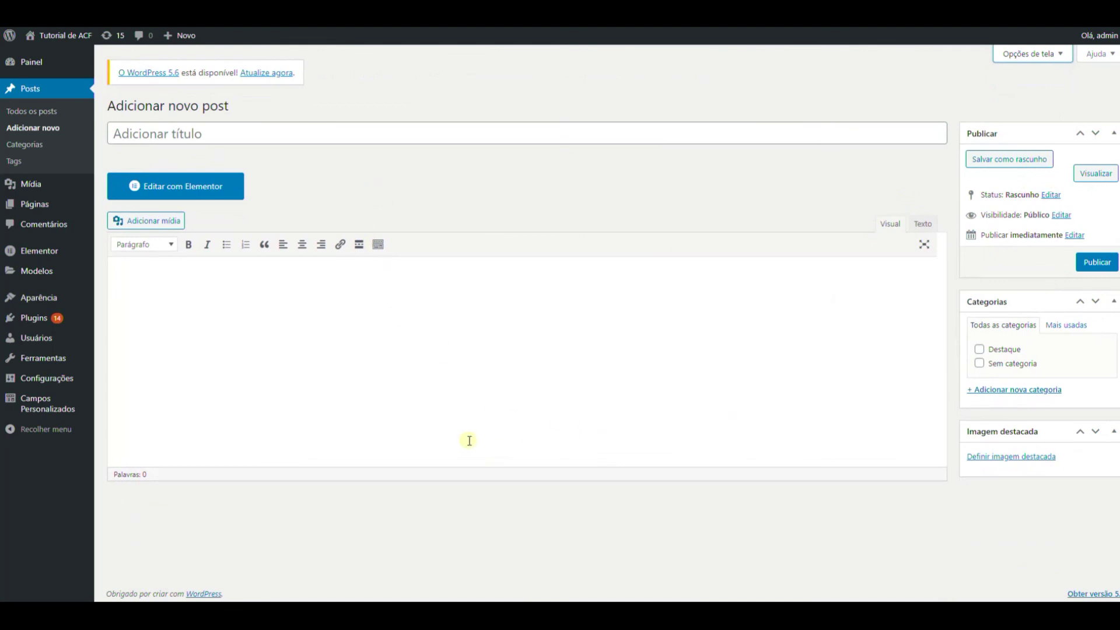
# Assign the Destaque category to the new post and examine the Campo de Post fields below the editor
pyautogui.click(981, 349)
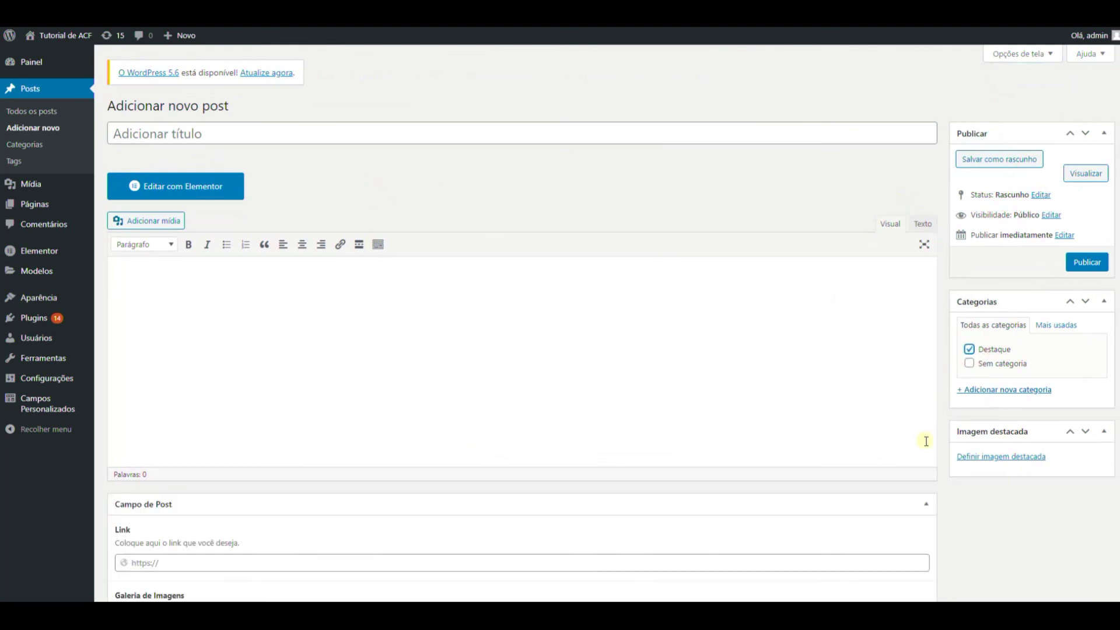
pyautogui.scroll(-5, 740, 431)
pyautogui.scroll(-1, 736, 438)
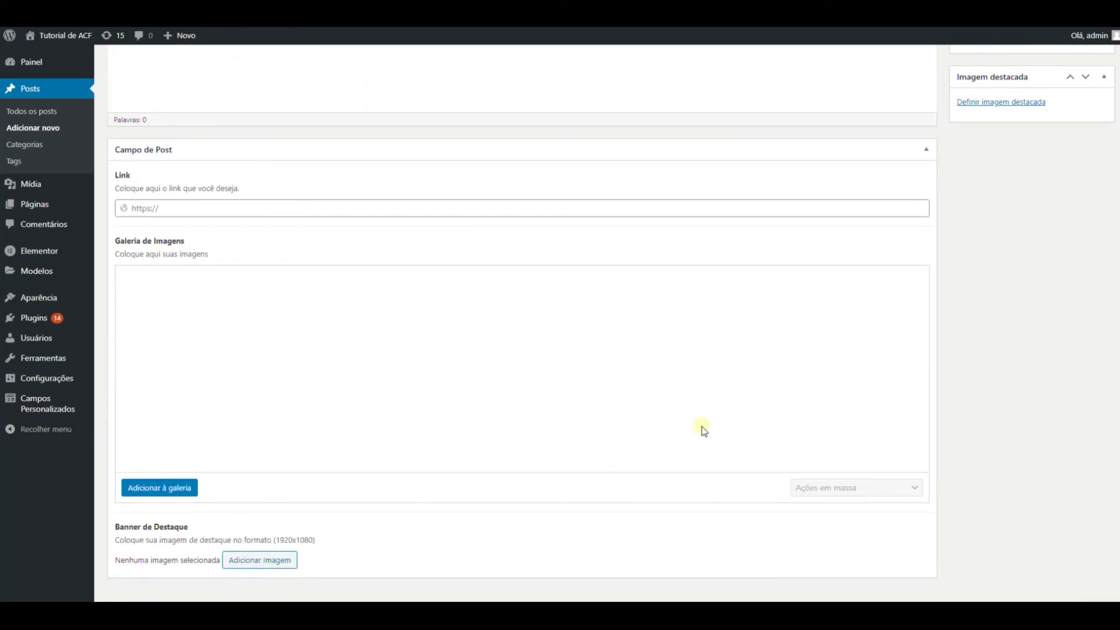
pyautogui.scroll(-1, 507, 319)
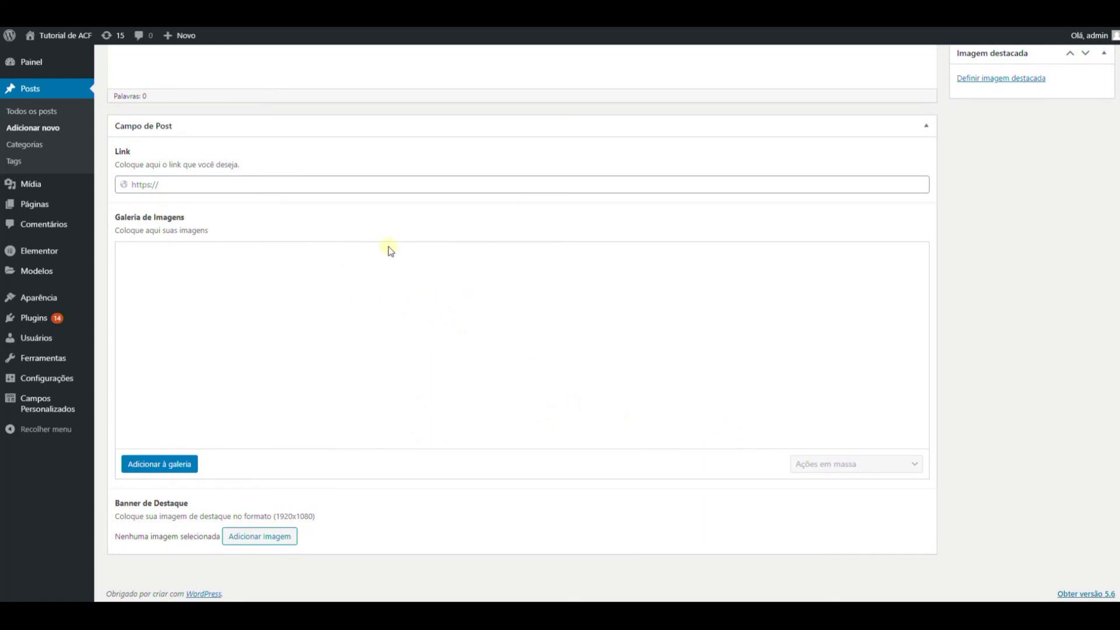
pyautogui.scroll(5, 601, 334)
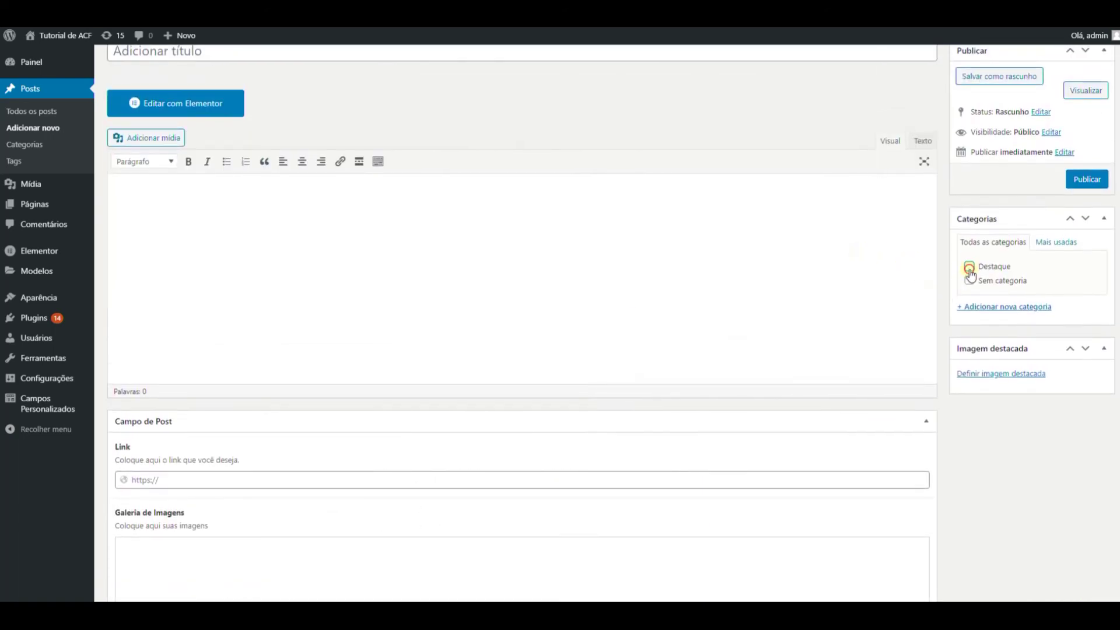
# Test the location rule by unassigning and reassigning the Destaque category, and check the Campo de Post fields
pyautogui.click(970, 268)
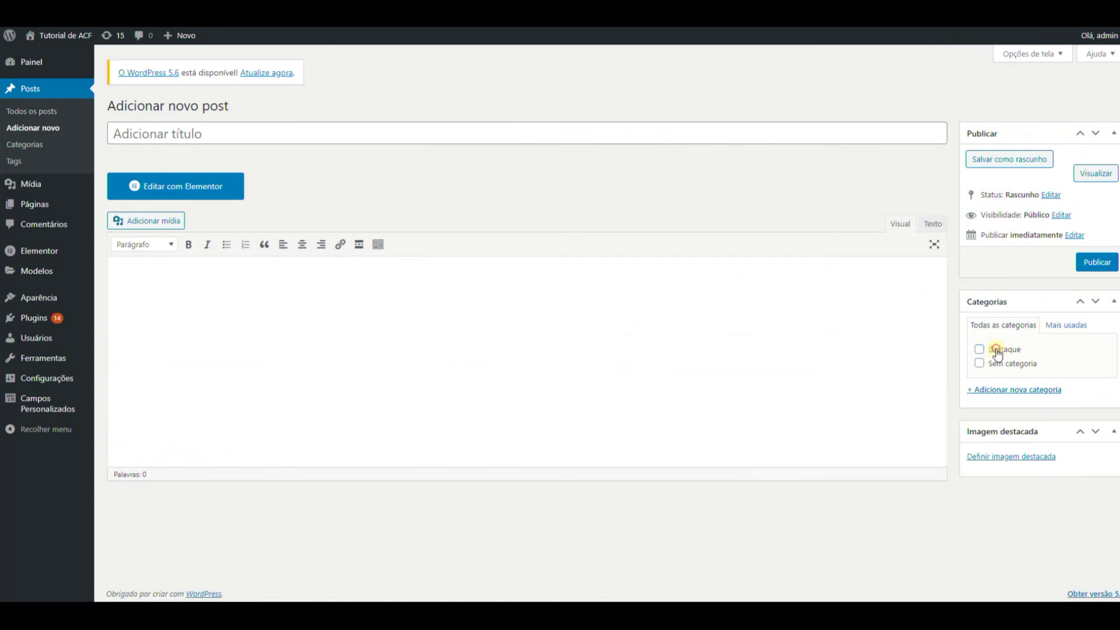
pyautogui.click(980, 349)
pyautogui.scroll(-5, 706, 380)
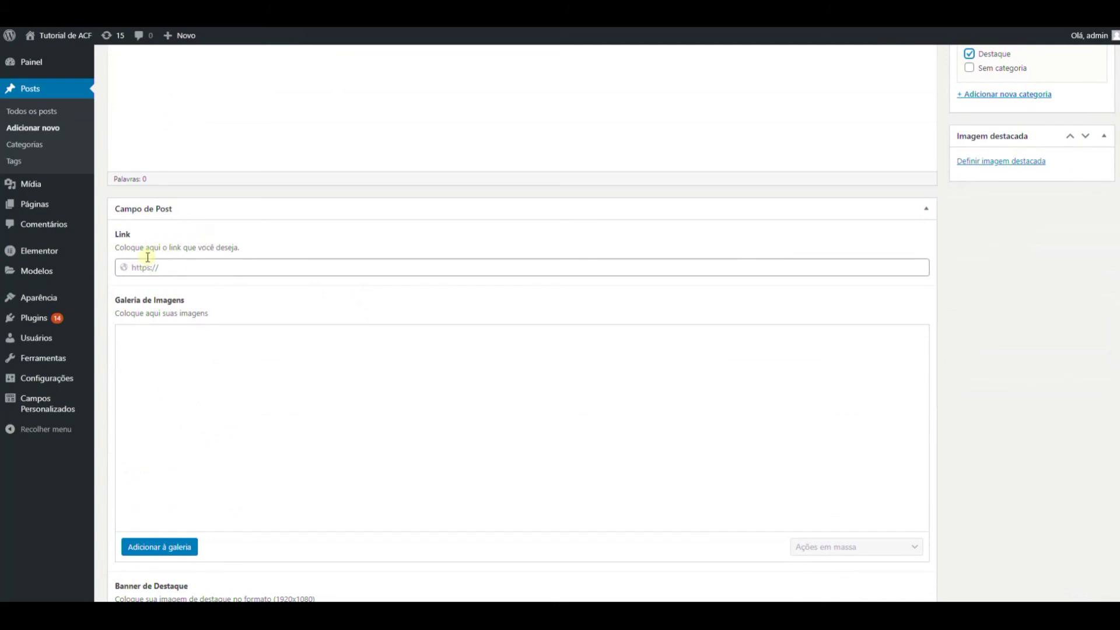
pyautogui.scroll(-1, 245, 372)
pyautogui.scroll(-2, 245, 372)
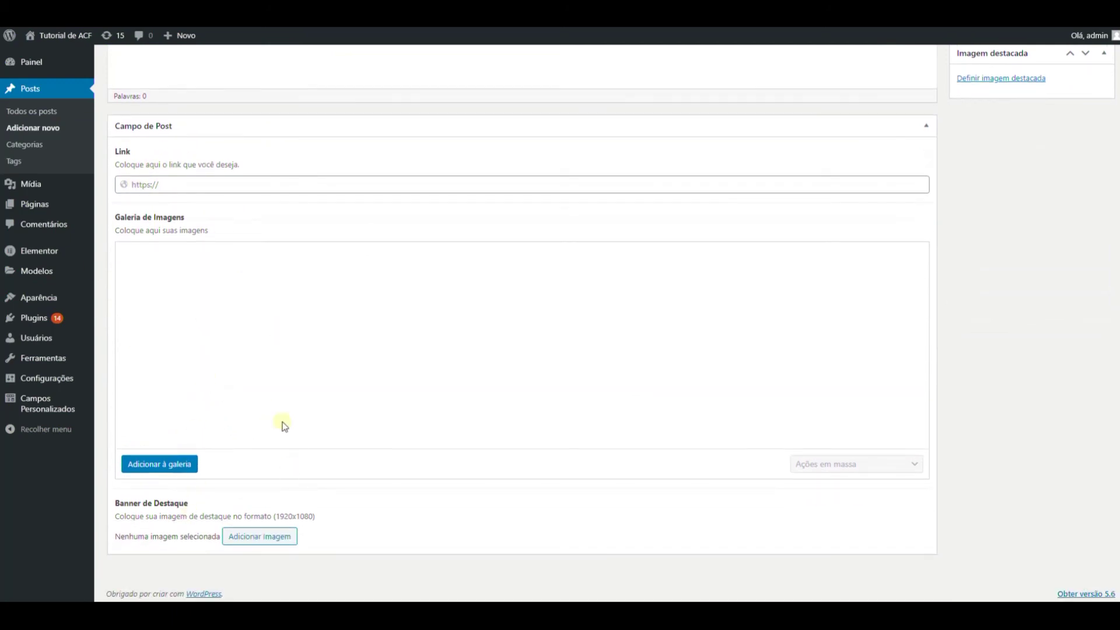
pyautogui.scroll(4, 282, 425)
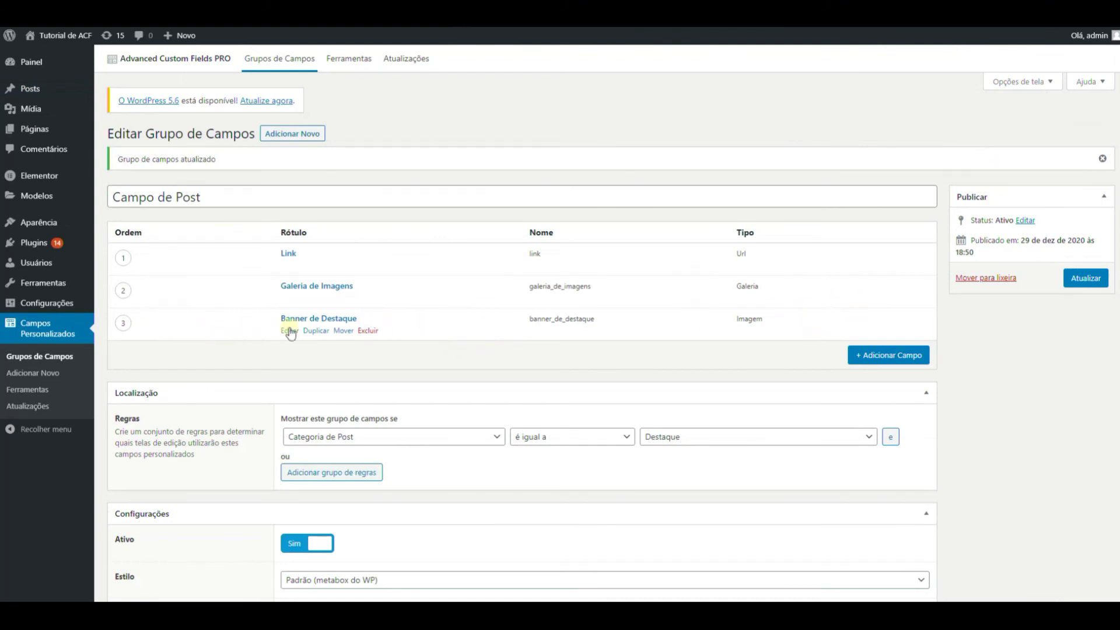
# Reorder the Campo de Post group's fields to Banner de Destaque, Galeria de Imagens, Link and update the group
pyautogui.moveTo(129, 325)
pyautogui.mouseDown()
pyautogui.moveTo(142, 251)
pyautogui.moveTo(125, 336)
pyautogui.mouseUp()
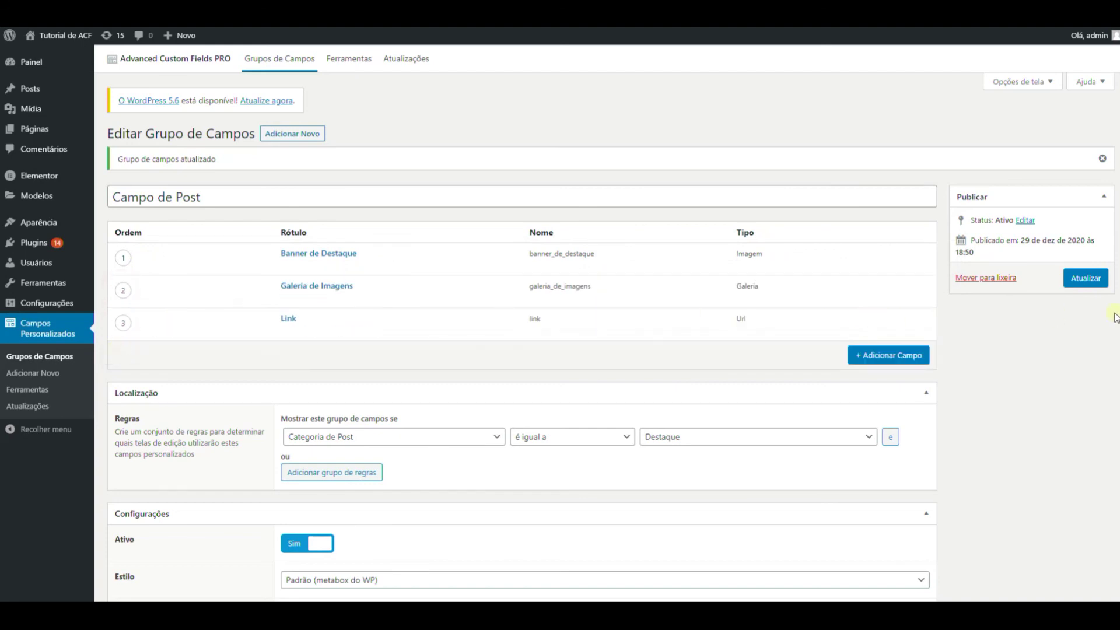
pyautogui.click(1086, 278)
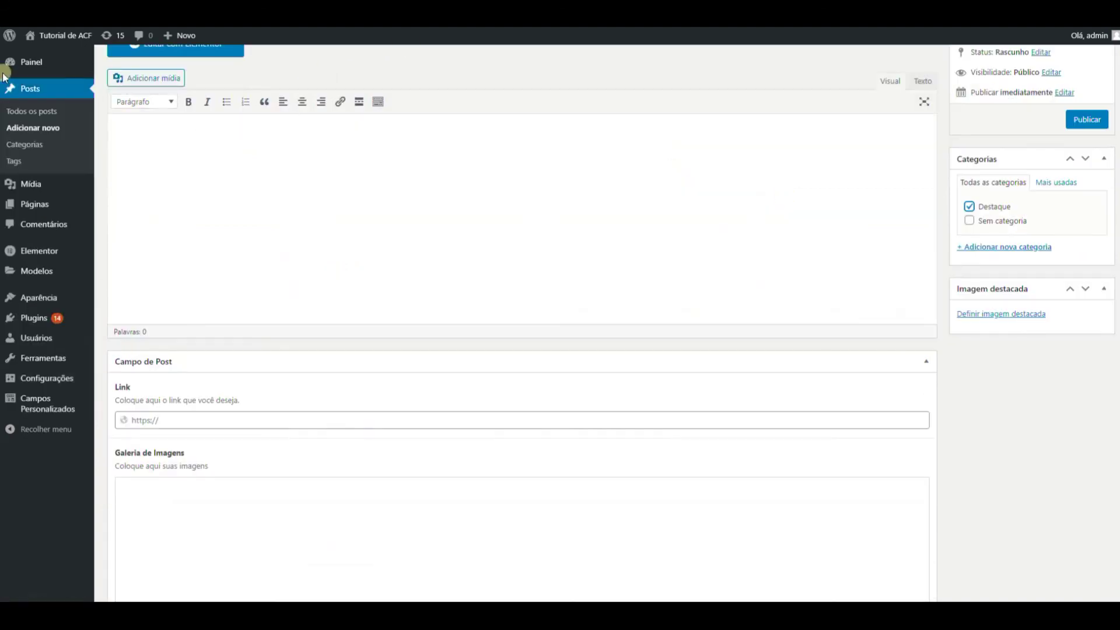
# Reload the new post page, assign the Destaque category and check the order of the Campo de Post fields
pyautogui.click(72, 41)
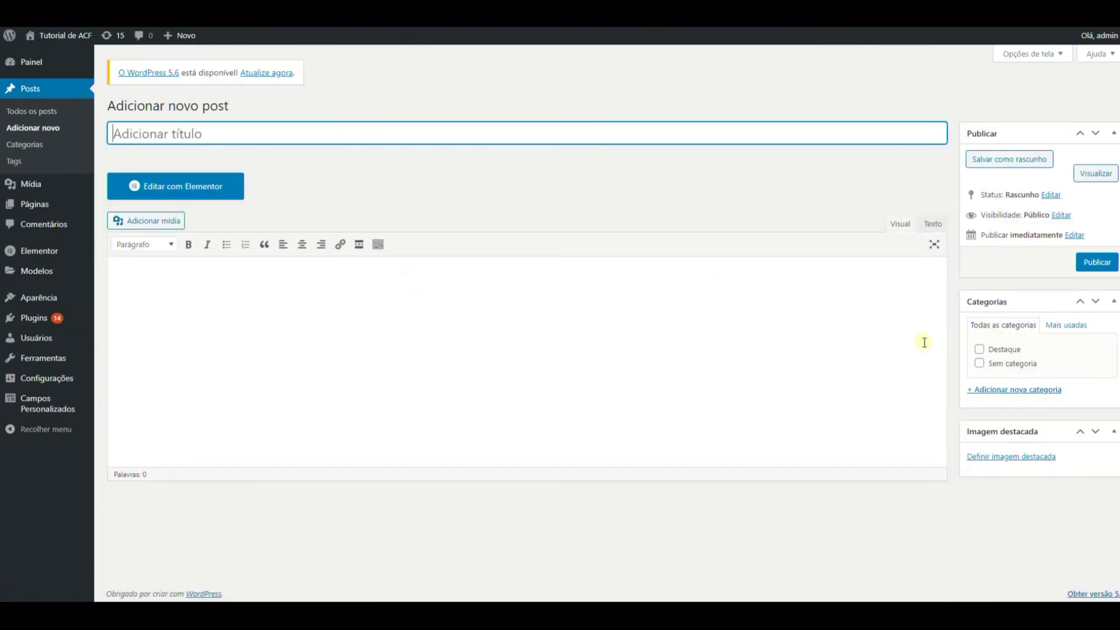
pyautogui.click(979, 350)
pyautogui.scroll(-1, 616, 393)
pyautogui.scroll(-5, 220, 370)
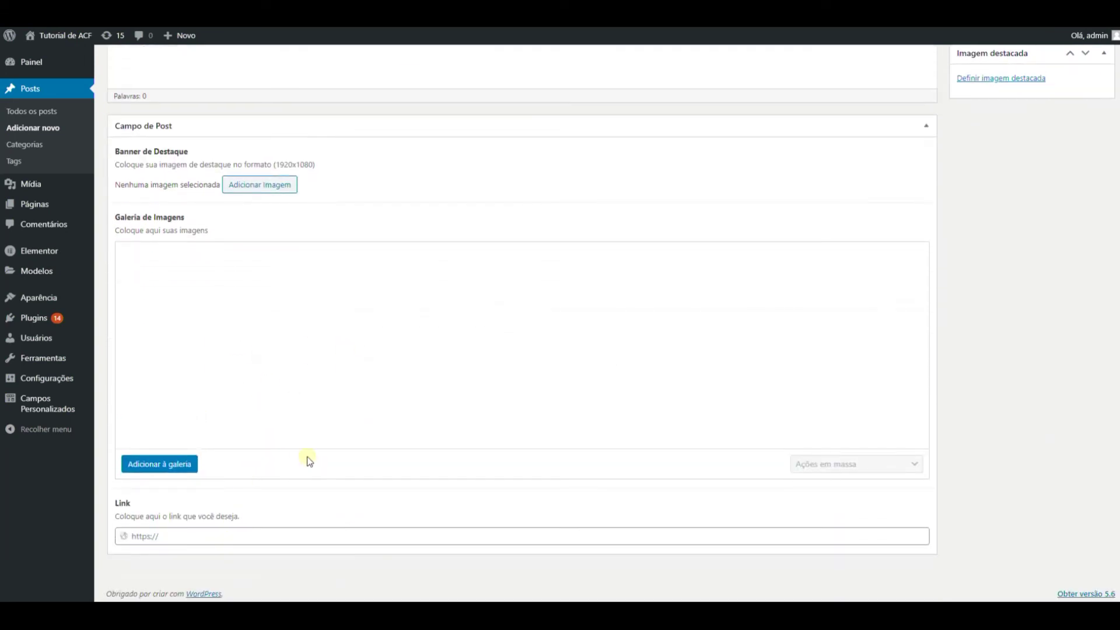
pyautogui.scroll(6, 308, 461)
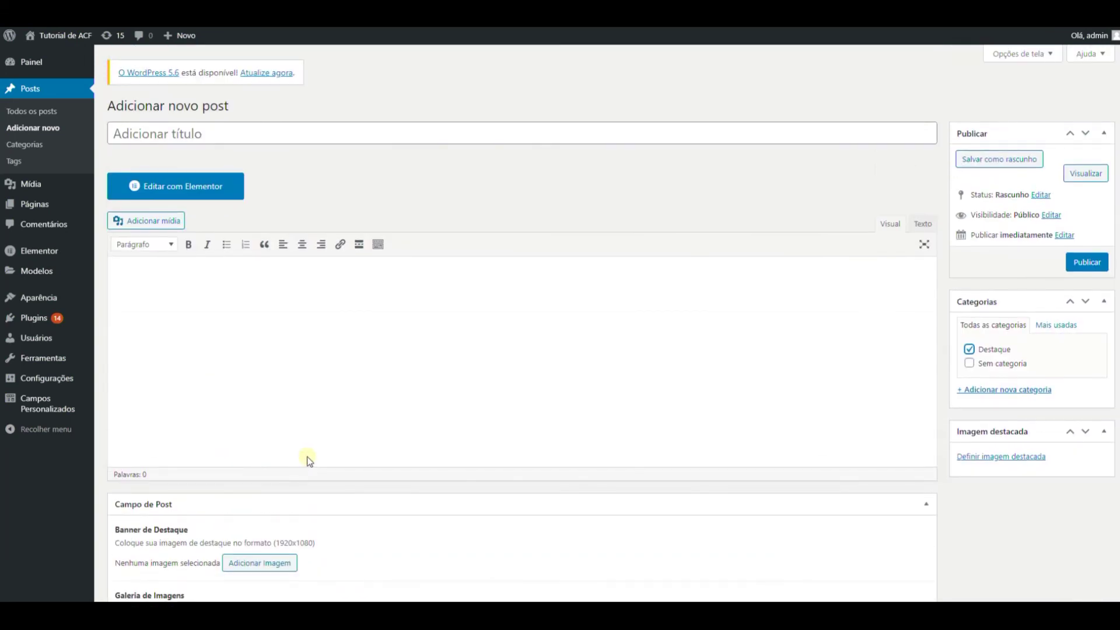